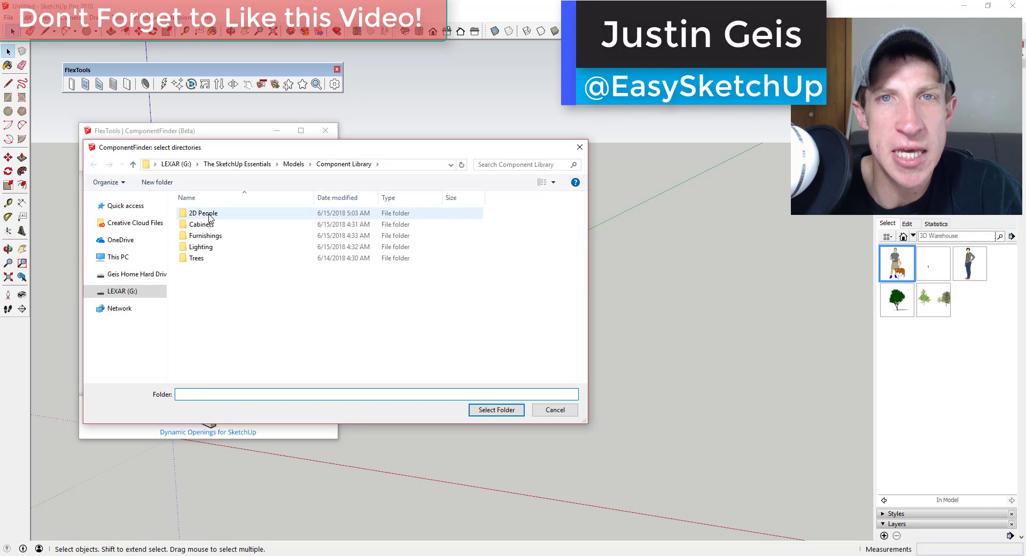
- Select the 2D People, Cabinets, Furnishings, Lighting and Trees folders as ComponentFinder sources
left_click(210, 214)
left_click(202, 225, "ctrl")
left_click(205, 236, "ctrl")
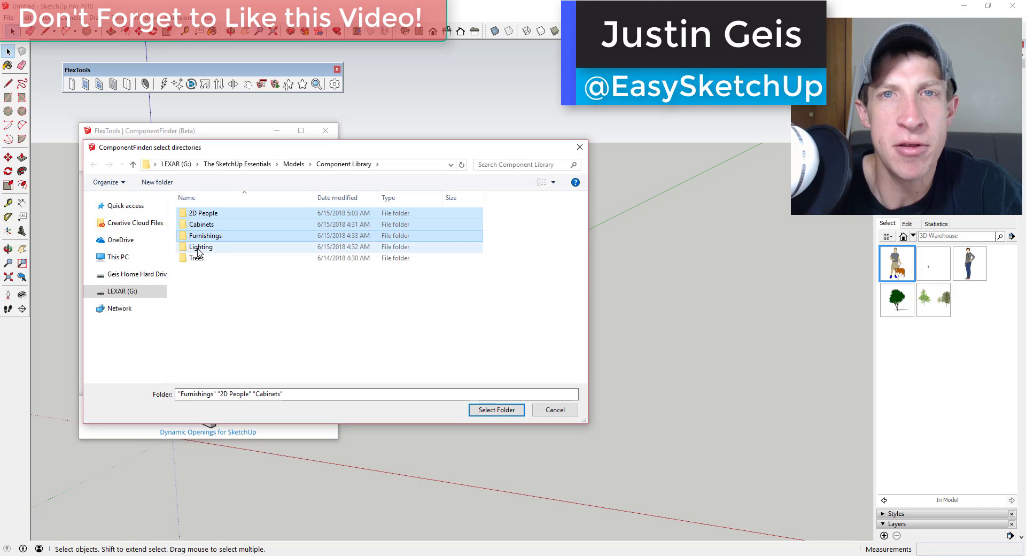
left_click(198, 246, "ctrl")
left_click(195, 258, "ctrl")
left_click(489, 410)
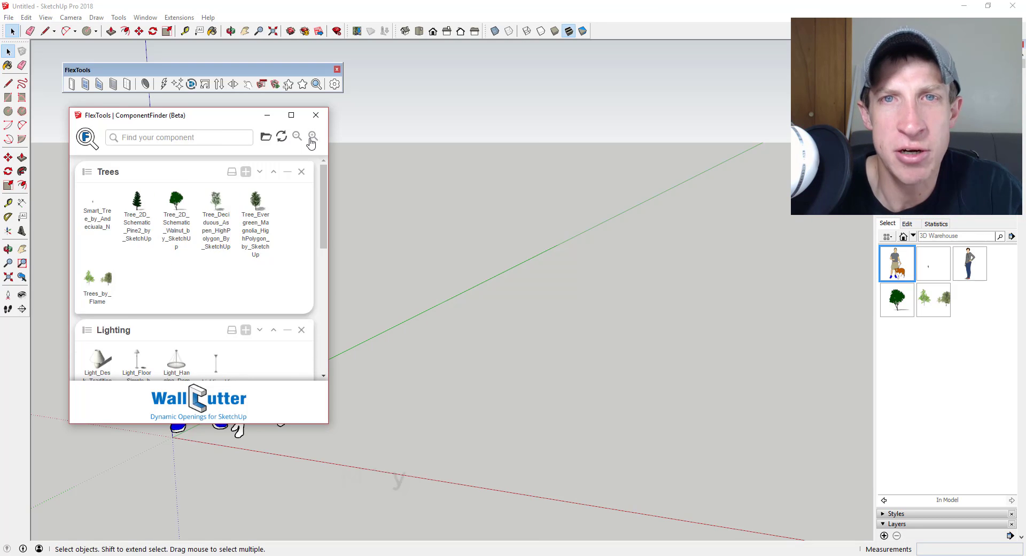
- Place a tree from the Trees section on the ground near the figure
scroll(321, 191, "up", 2, "ctrl")
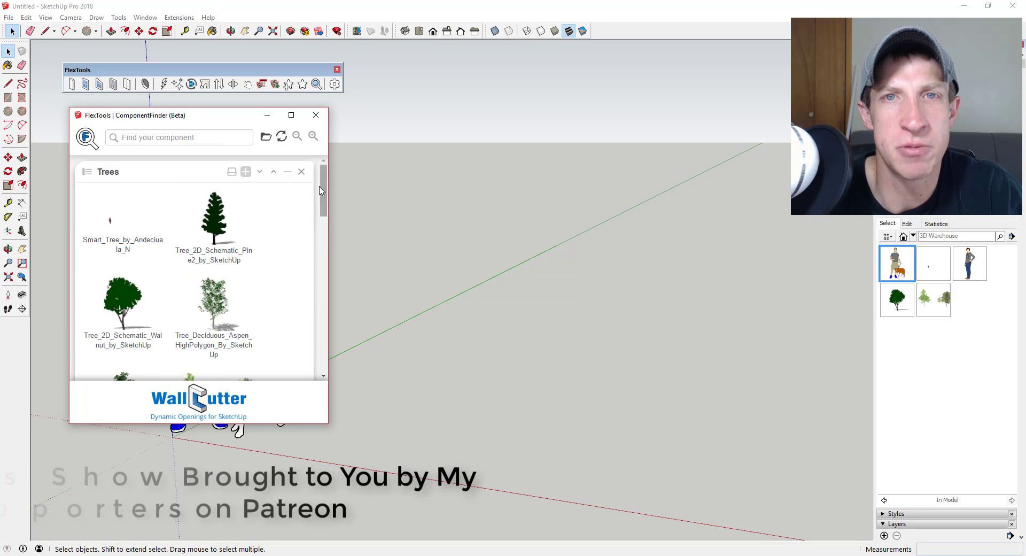
left_click(215, 304)
left_click(416, 437)
- Place the Trees_by_Flame group in the model and orbit around the placed trees
scroll(416, 427, "down", 5)
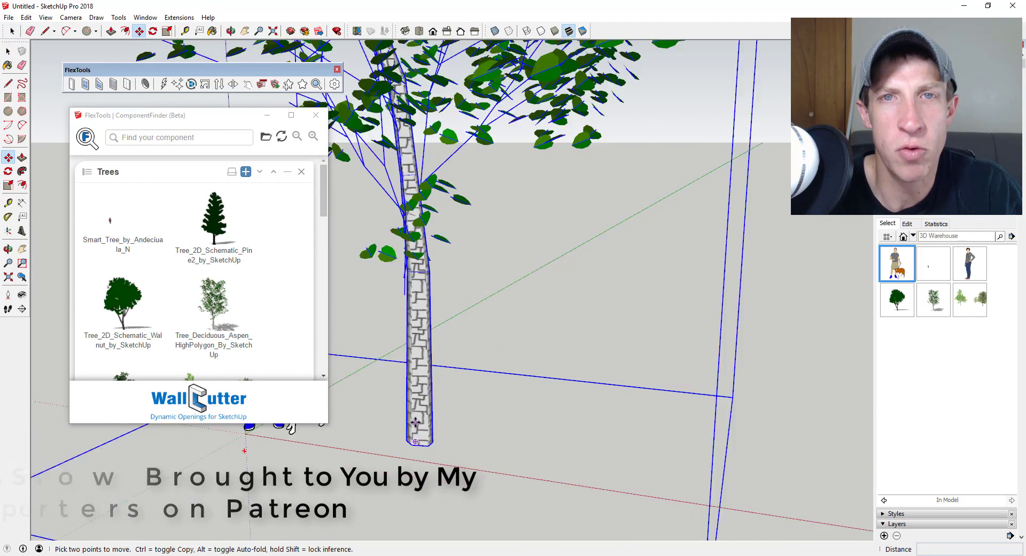
scroll(416, 394, "down", 5)
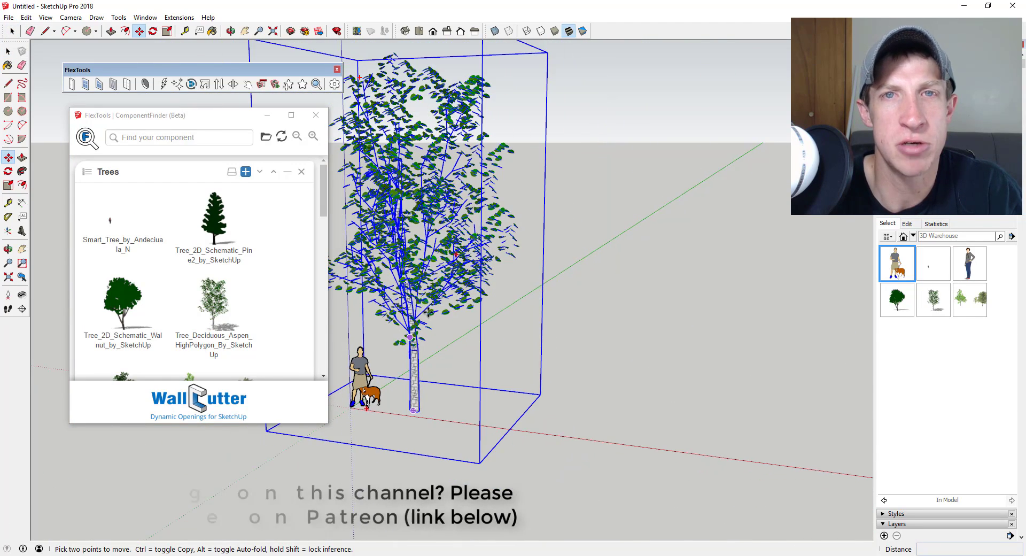
scroll(161, 286, "down", 3)
left_click(213, 238)
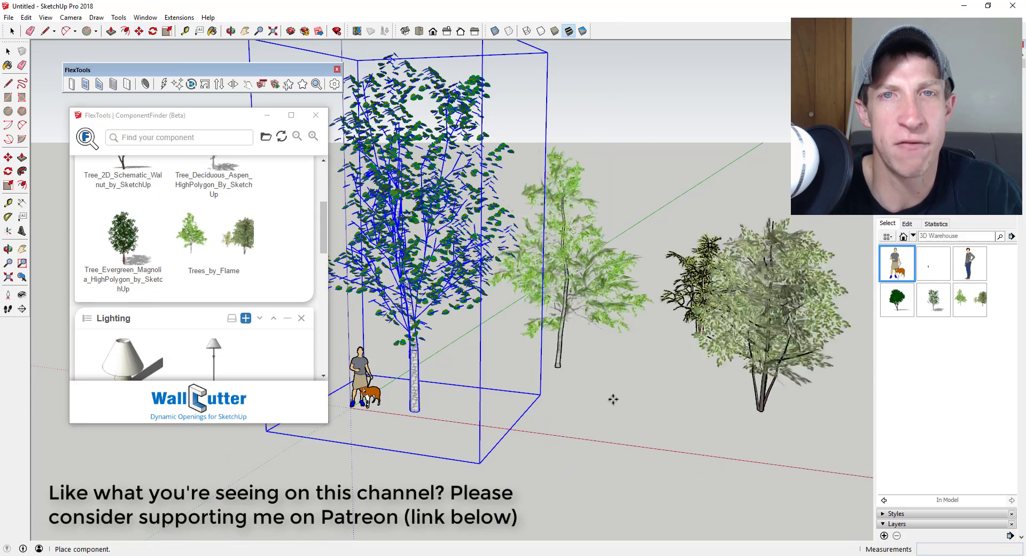
left_click(605, 427)
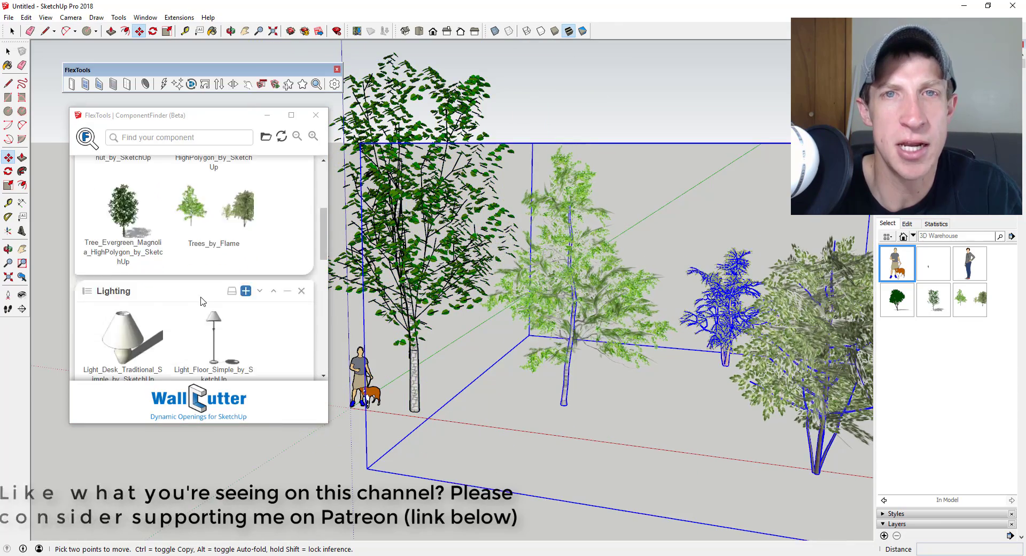
scroll(388, 261, "down", 3)
scroll(388, 260, "down", 2)
middle_click_drag(793, 294, 535, 316)
scroll(195, 304, "up", 3)
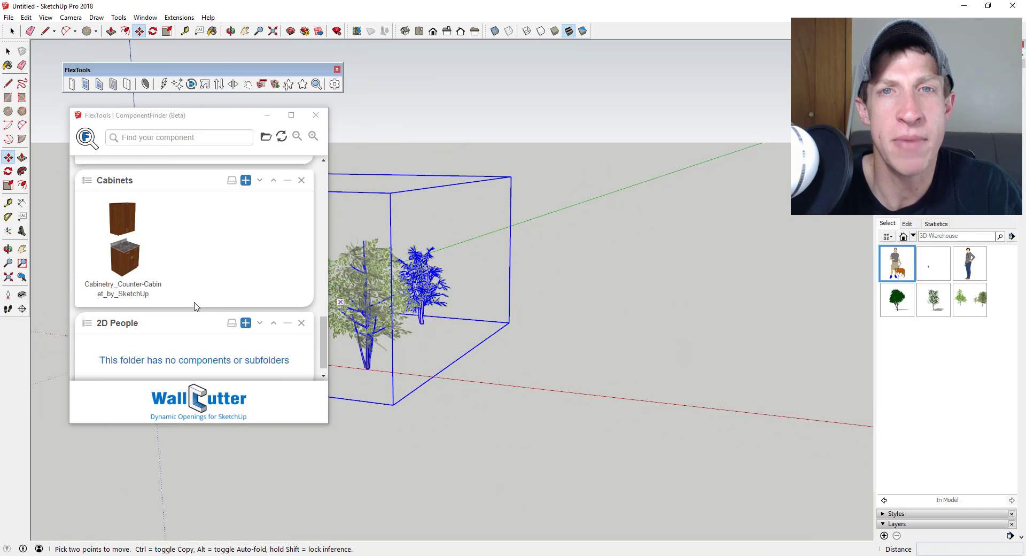
scroll(176, 297, "up", 3)
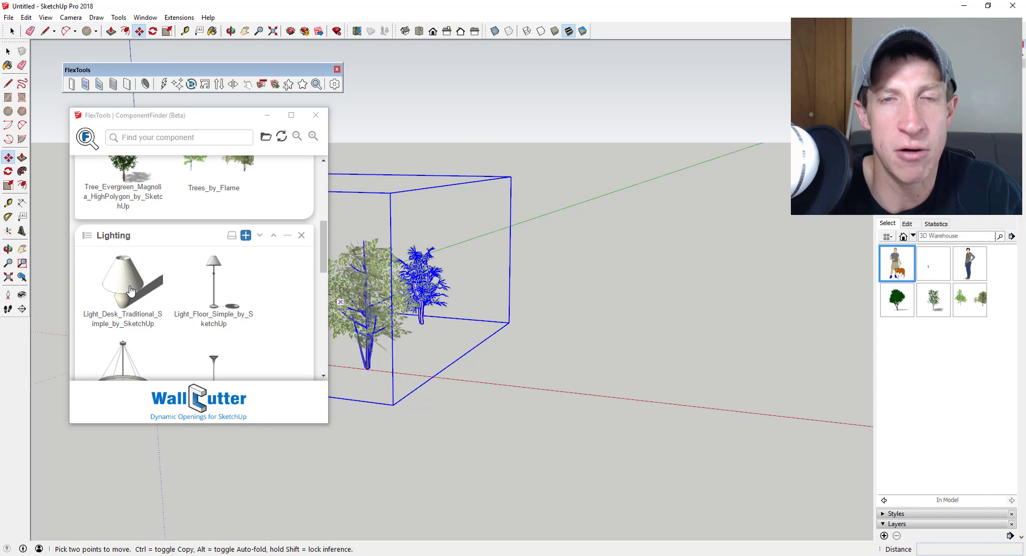
left_click(212, 299)
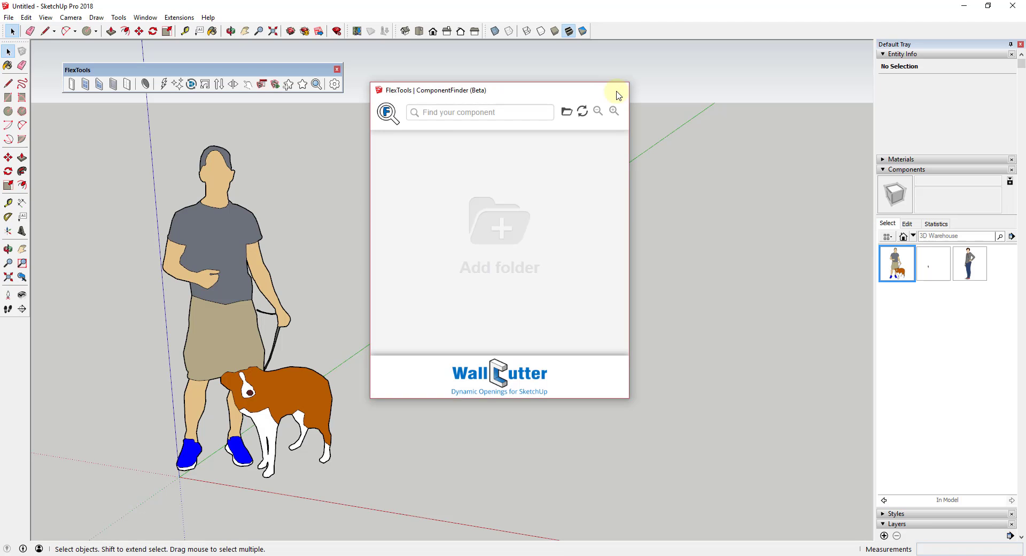
- Reopen ComponentFinder and add all five component folders at once
left_click(617, 89)
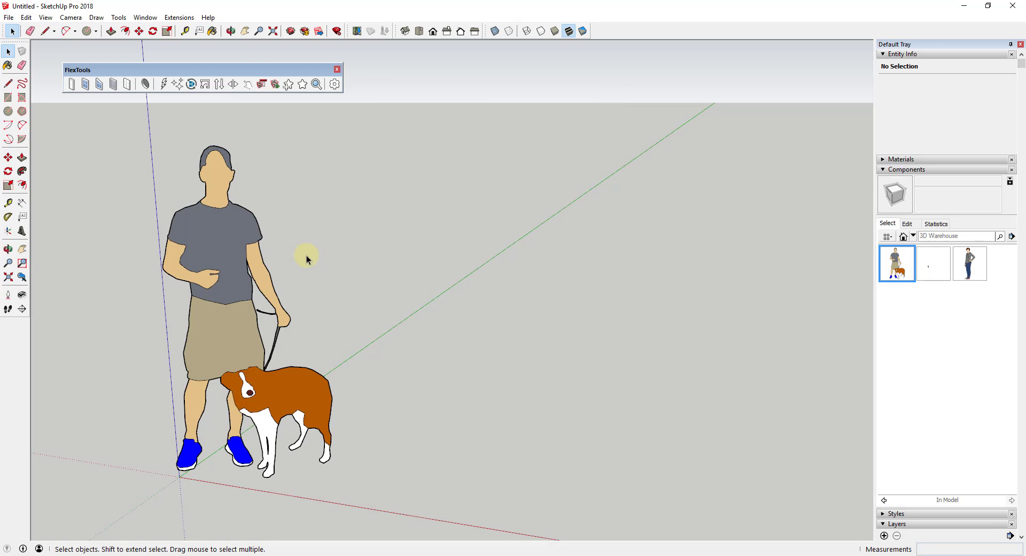
left_click(315, 84)
left_click(494, 248)
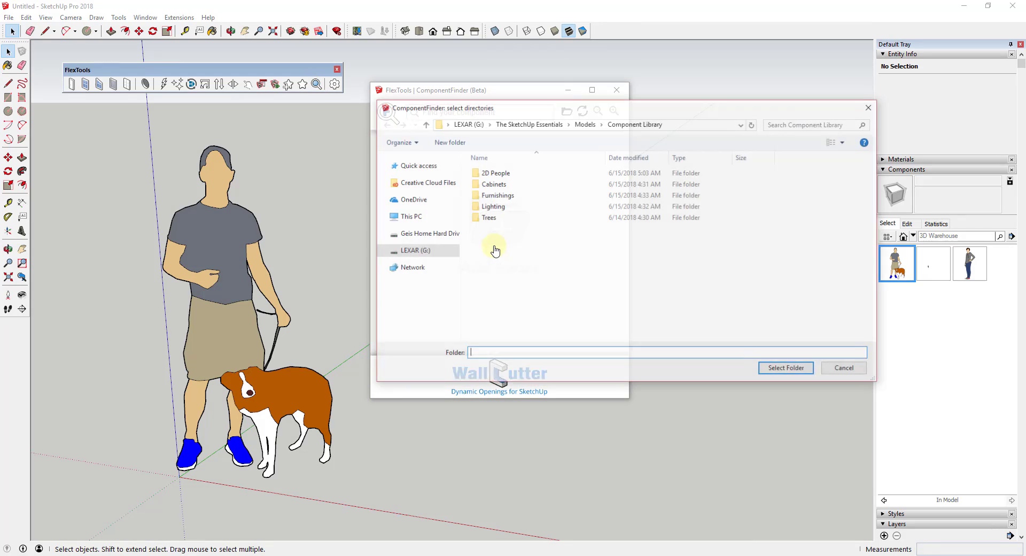
left_click_drag(487, 176, 484, 224)
left_click(787, 368)
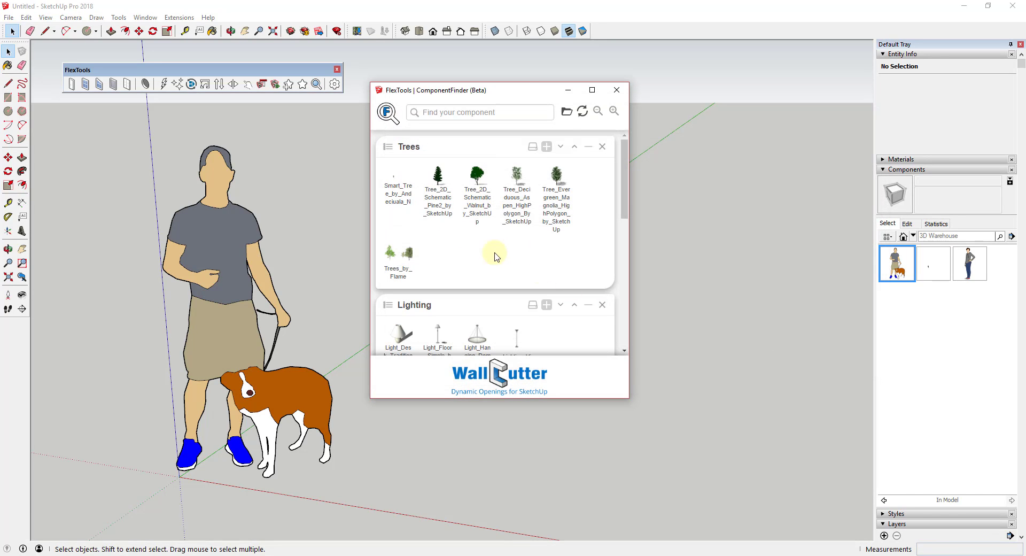
- Toggle thumbnail size, collapse Trees, Lighting, Furnishings and Cabinets, and move Lighting above Trees
left_click(613, 111)
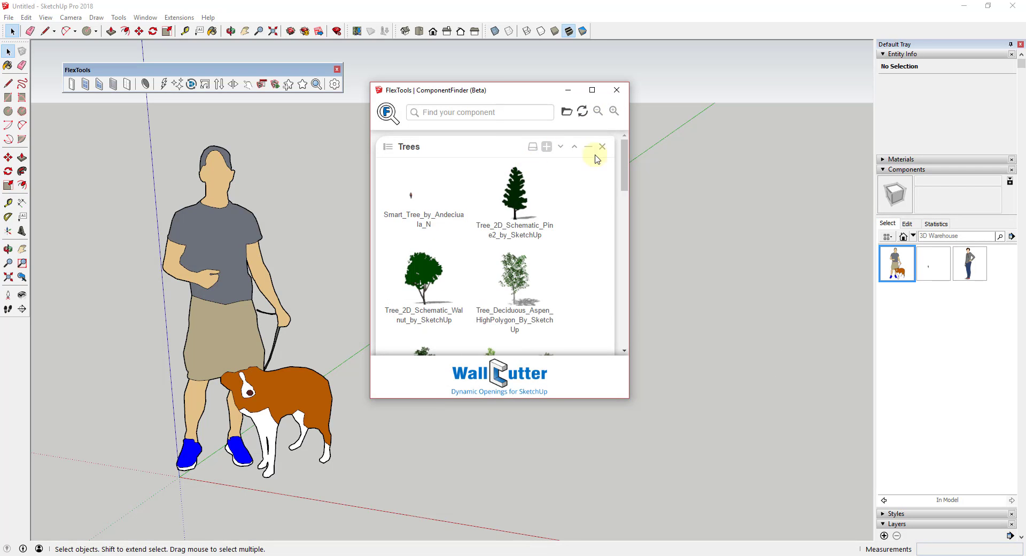
left_click(598, 111)
left_click_drag(623, 167, 591, 156)
left_click(589, 148)
left_click(588, 173)
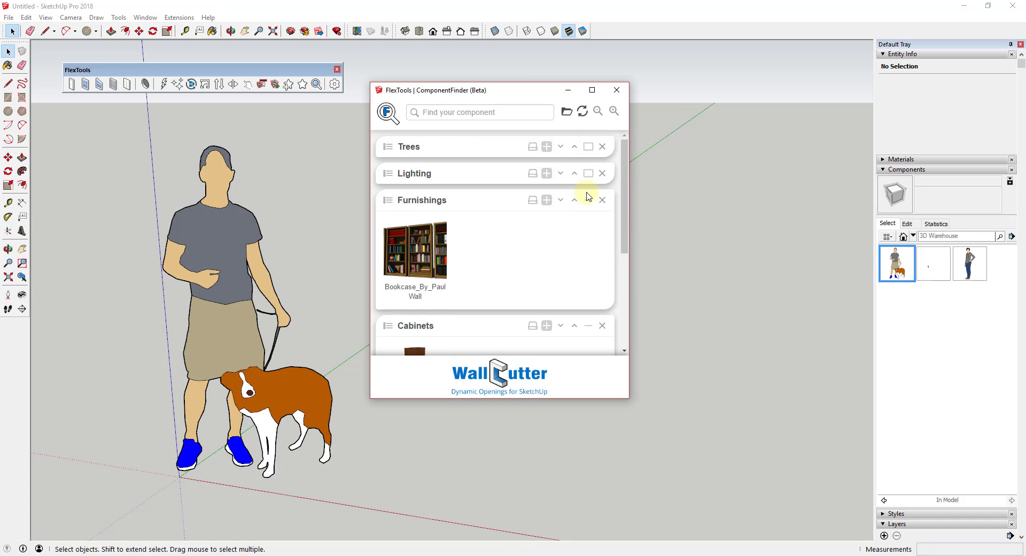
left_click(588, 199)
left_click(590, 227)
left_click(572, 147)
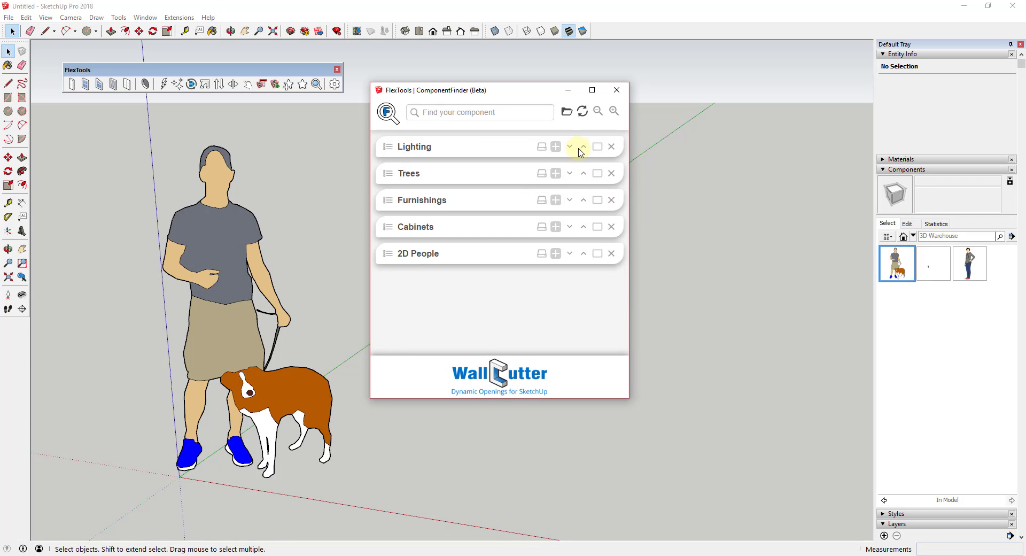
- Filter the components by searching 'Trees', then refine the search to 'Tree'
left_click(466, 110)
type("Trees")
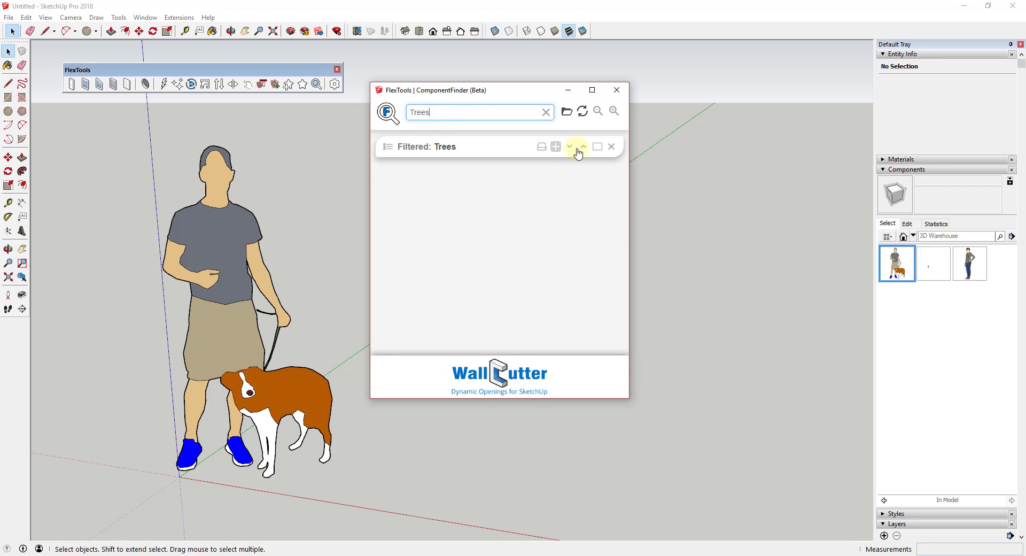
left_click(578, 152)
left_click(383, 117)
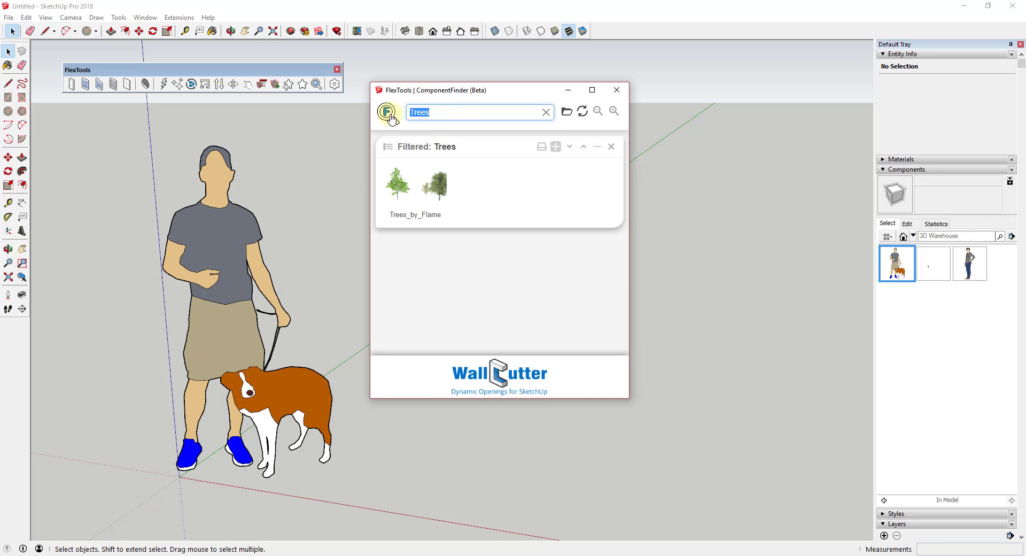
type("Tree")
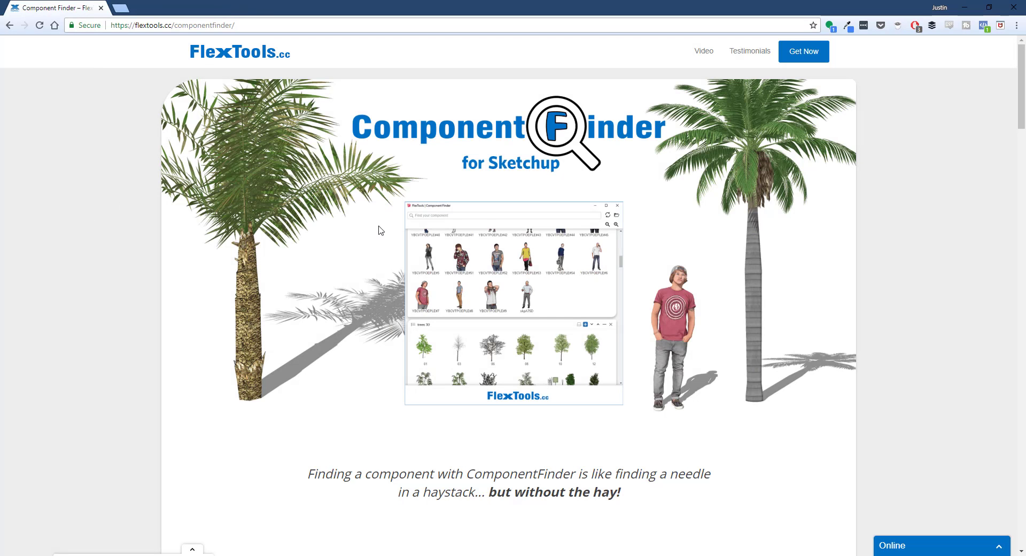
- Request the free ComponentFinder download from the pricing box and confirm the €0 price
scroll(564, 258, "down", 20)
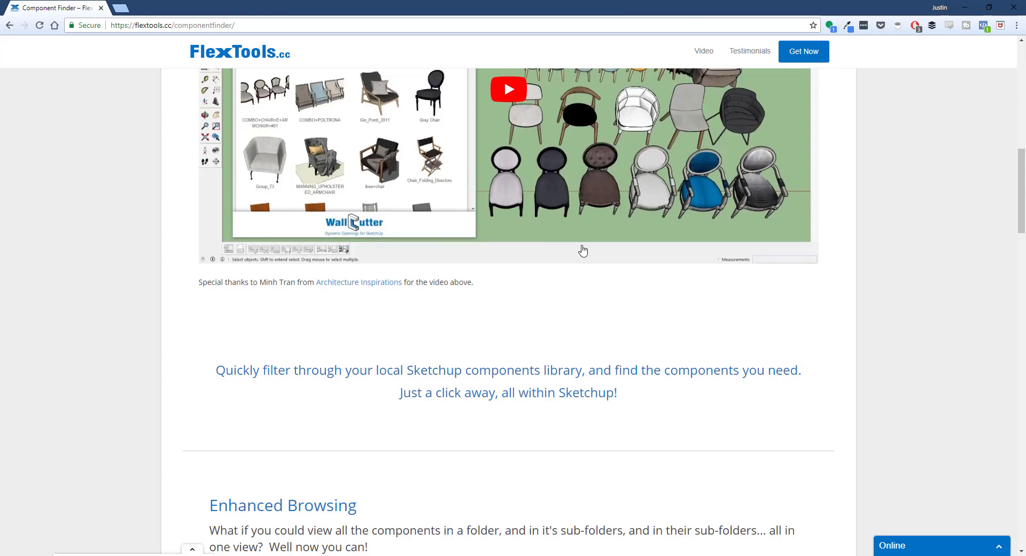
scroll(582, 250, "down", 20)
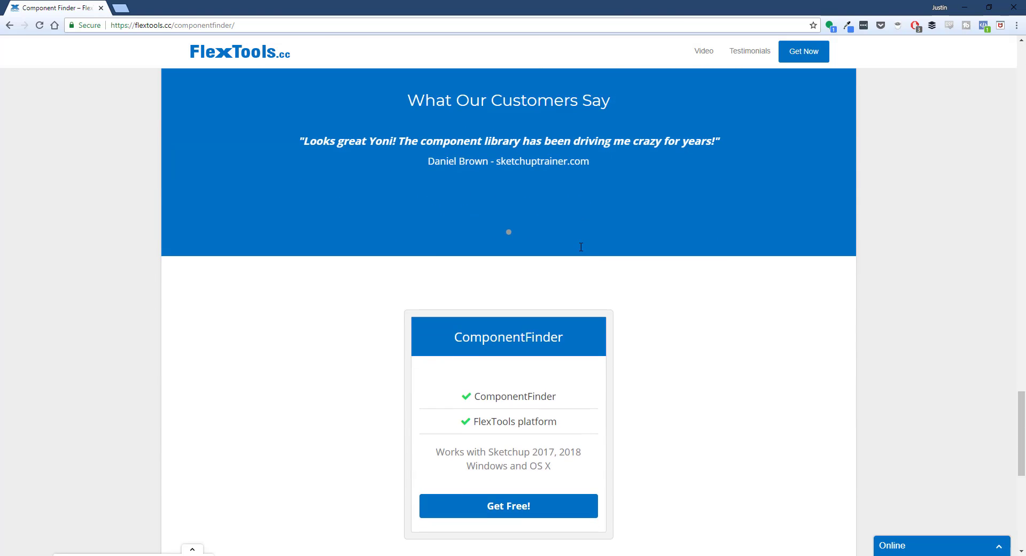
scroll(598, 252, "up", 3)
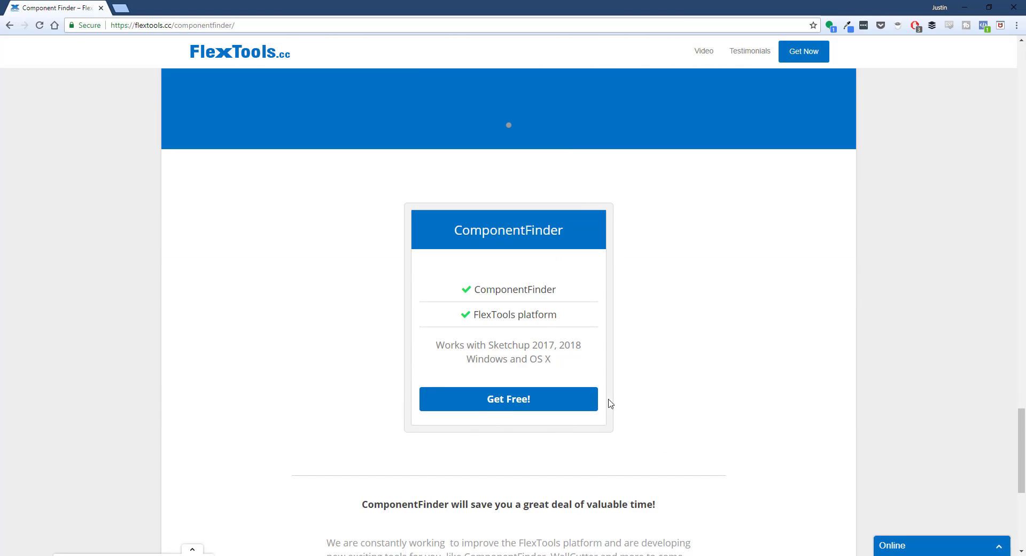
left_click(517, 398)
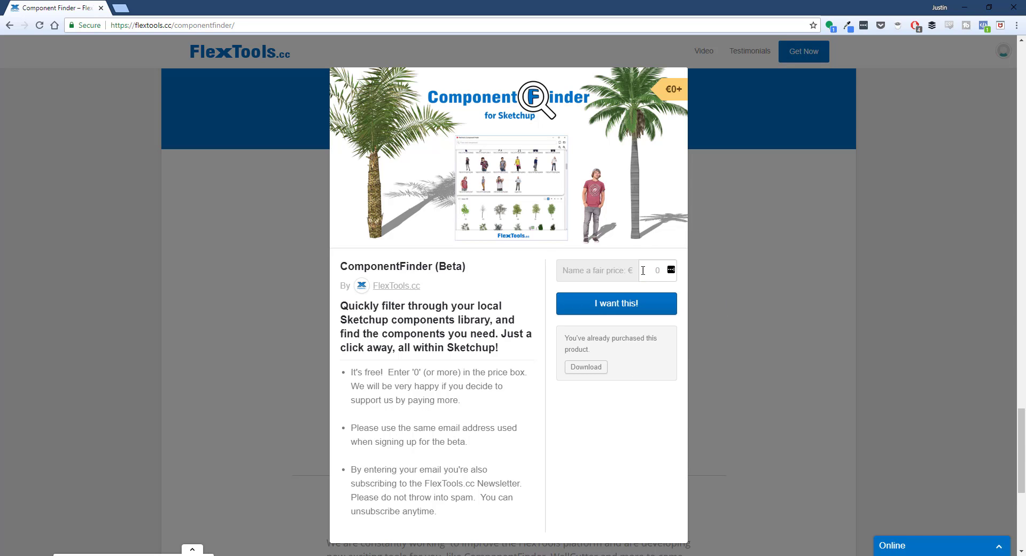
left_click(613, 307)
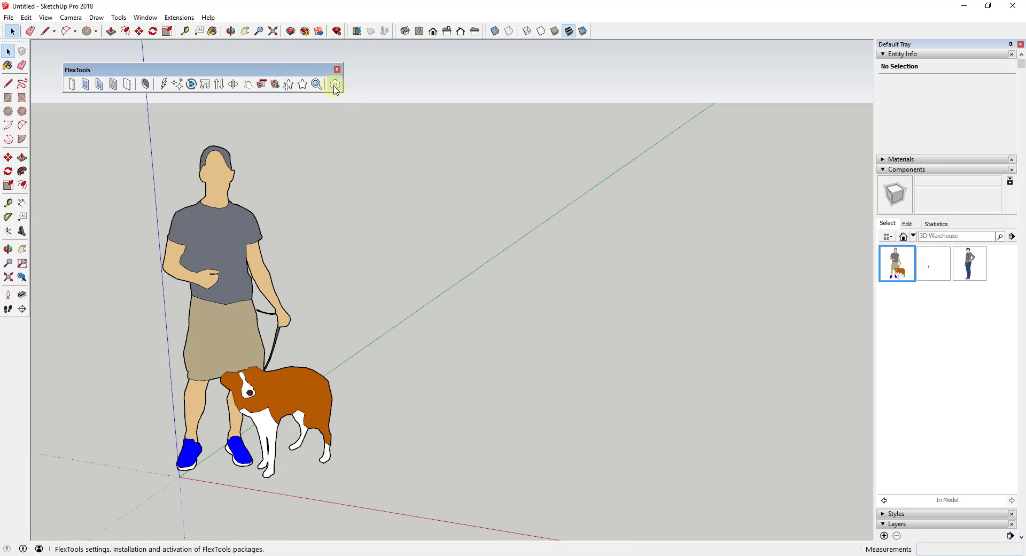
- View ComponentFinder's settings in the FlexTools manager, then close both windows
left_click(335, 84)
left_click_drag(408, 156, 409, 350)
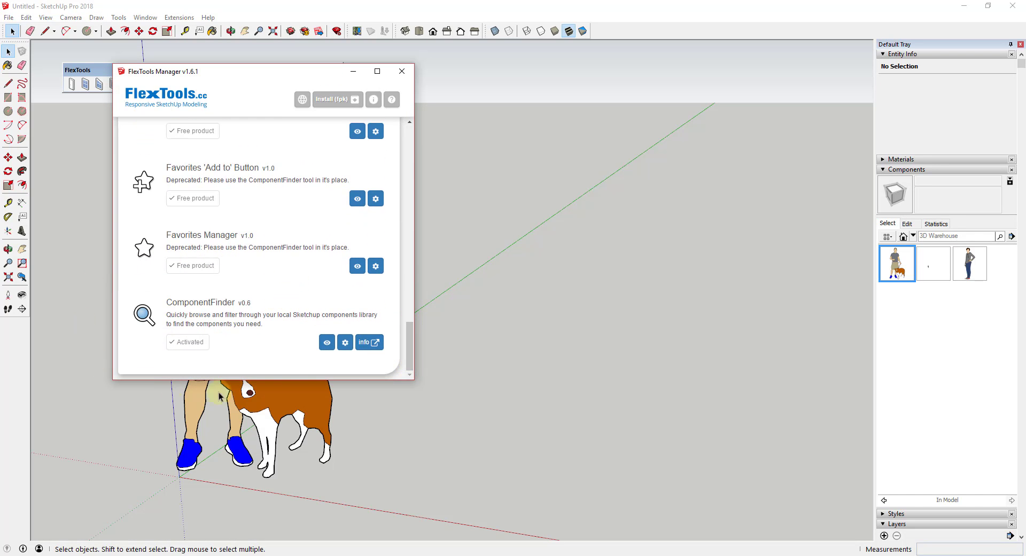
left_click(345, 343)
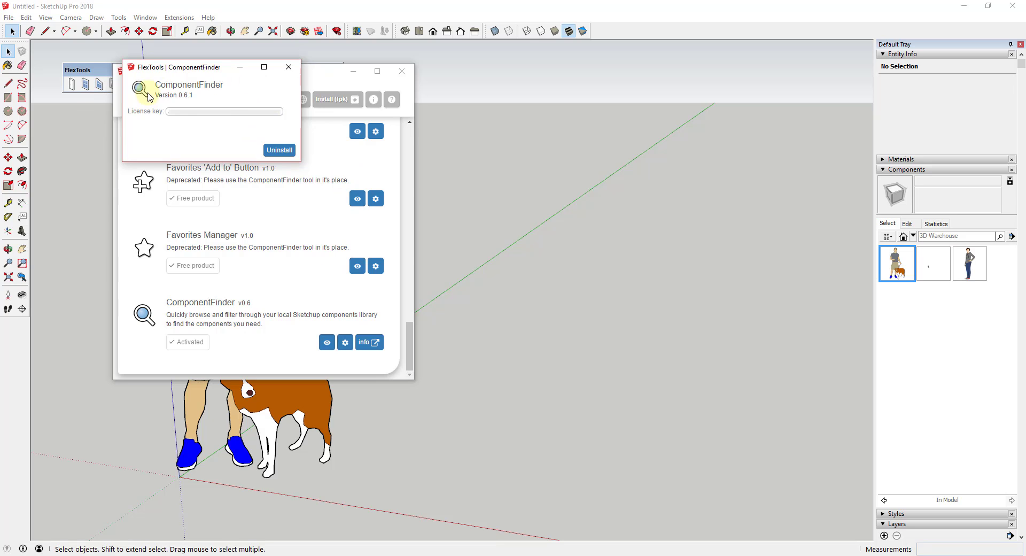
left_click(288, 67)
left_click(402, 71)
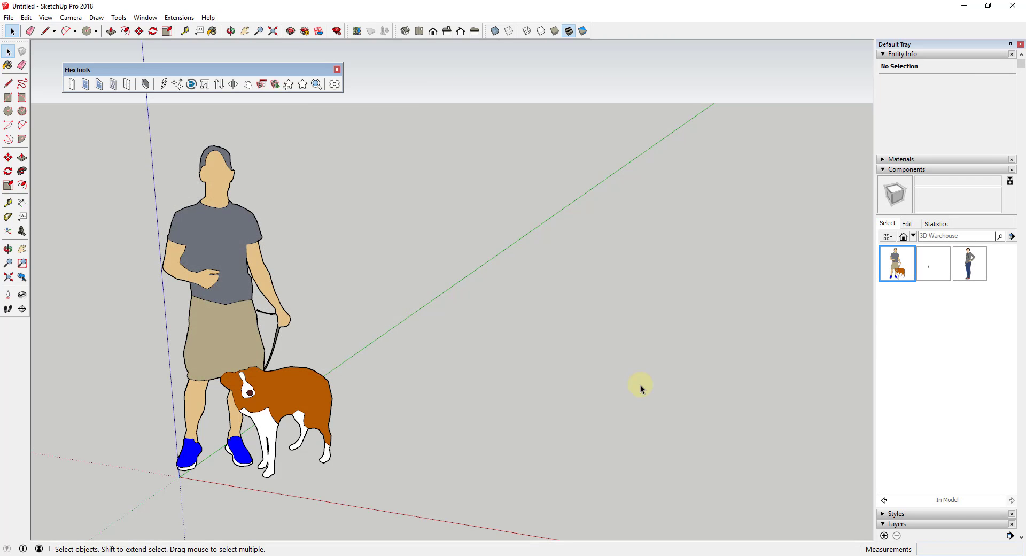
- Add the Trees folder to ComponentFinder and move the panel to the left
left_click(316, 84)
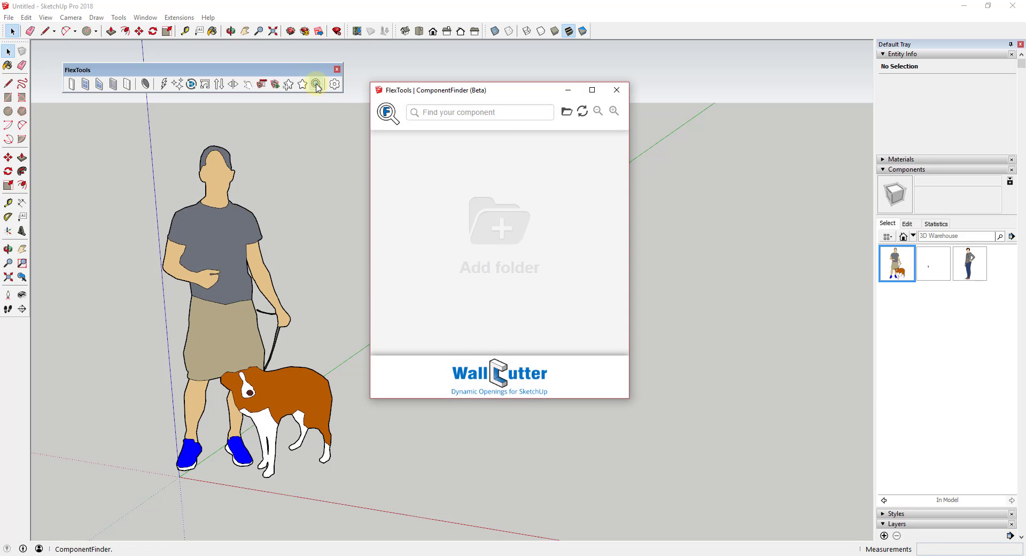
left_click(570, 115)
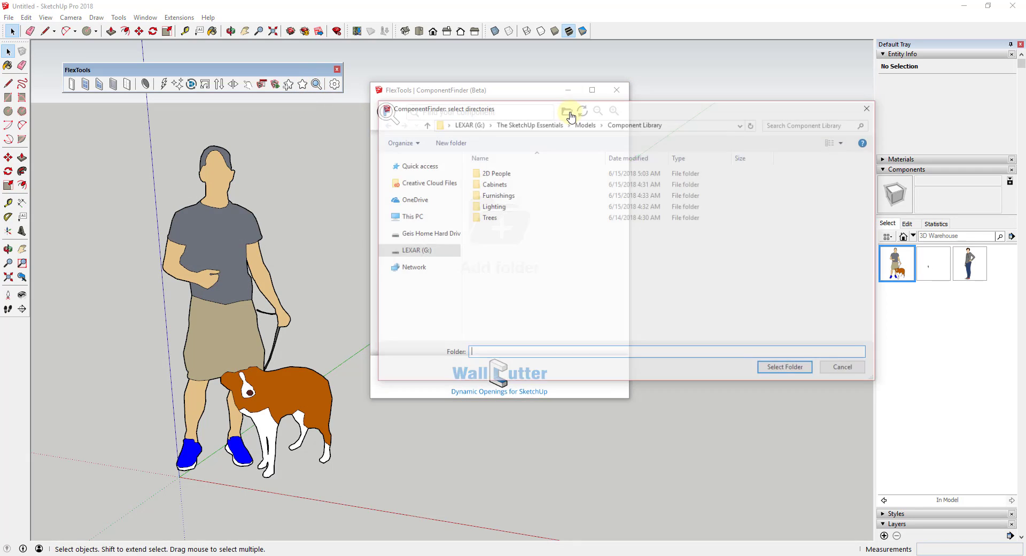
left_click(487, 218)
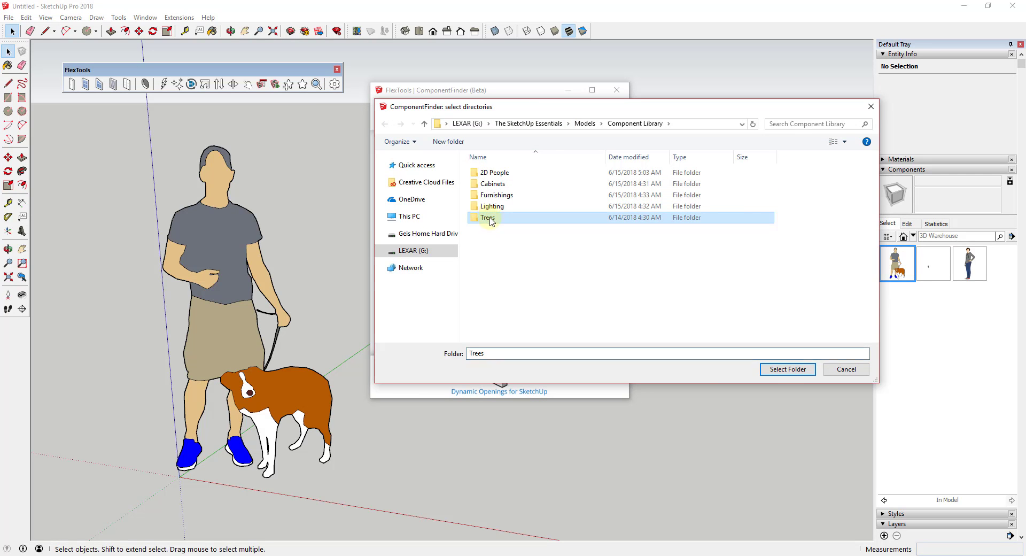
left_click(784, 369)
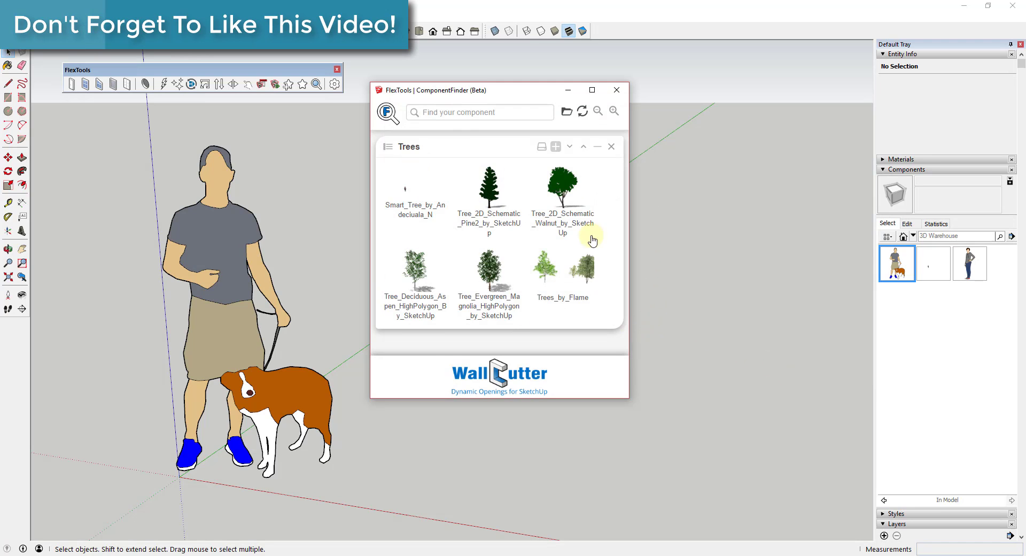
left_click_drag(489, 90, 198, 131)
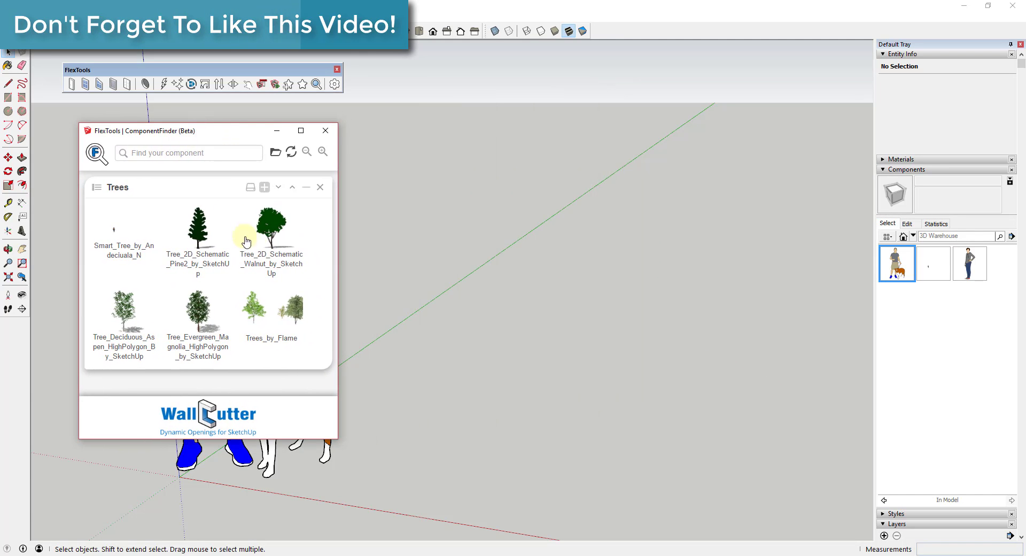
- Place the walnut tree in the model
left_click(272, 228)
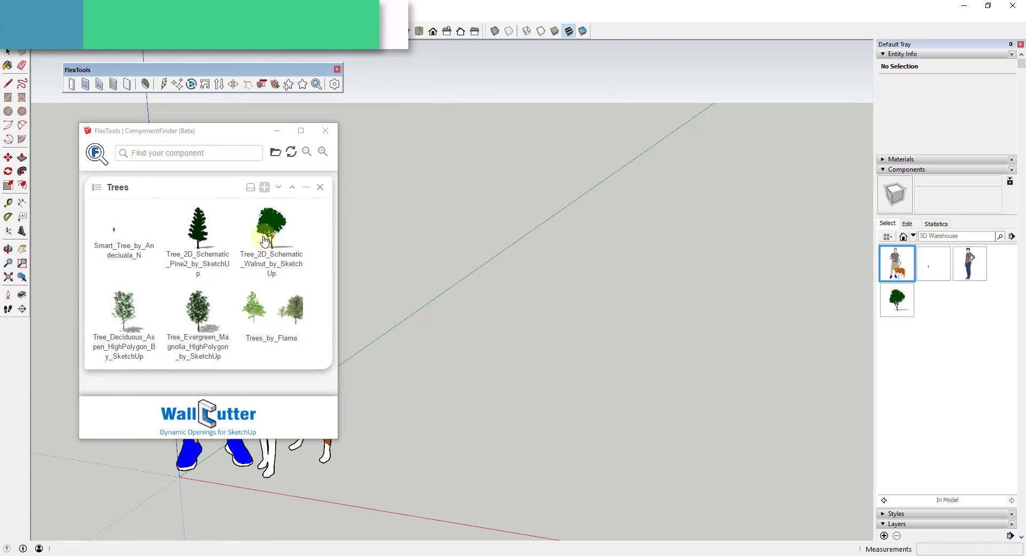
left_click(534, 484)
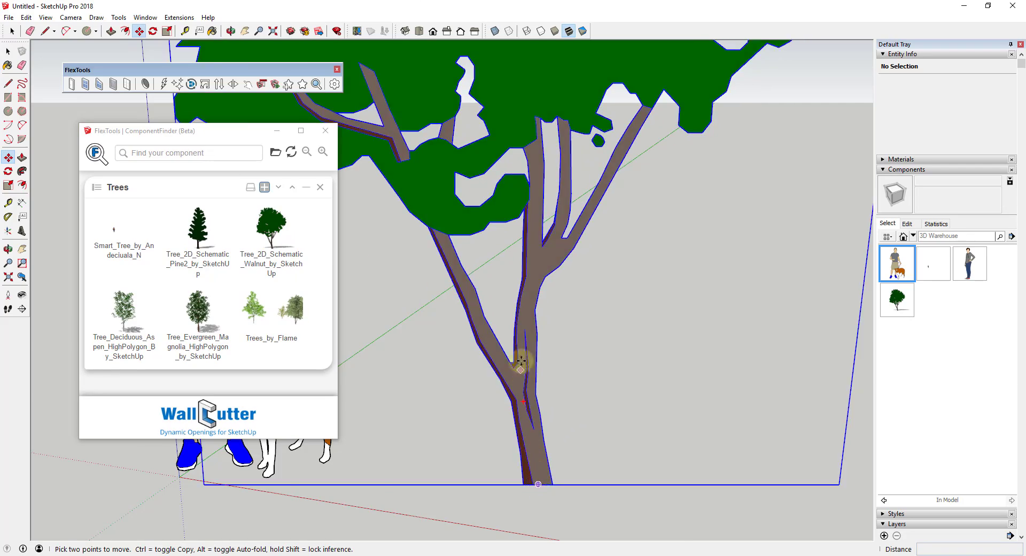
scroll(503, 331, "down", 2)
scroll(482, 302, "down", 3)
- Place Trees_by_Flame beside the walnut tree and return to the Component Library folders
left_click(290, 313)
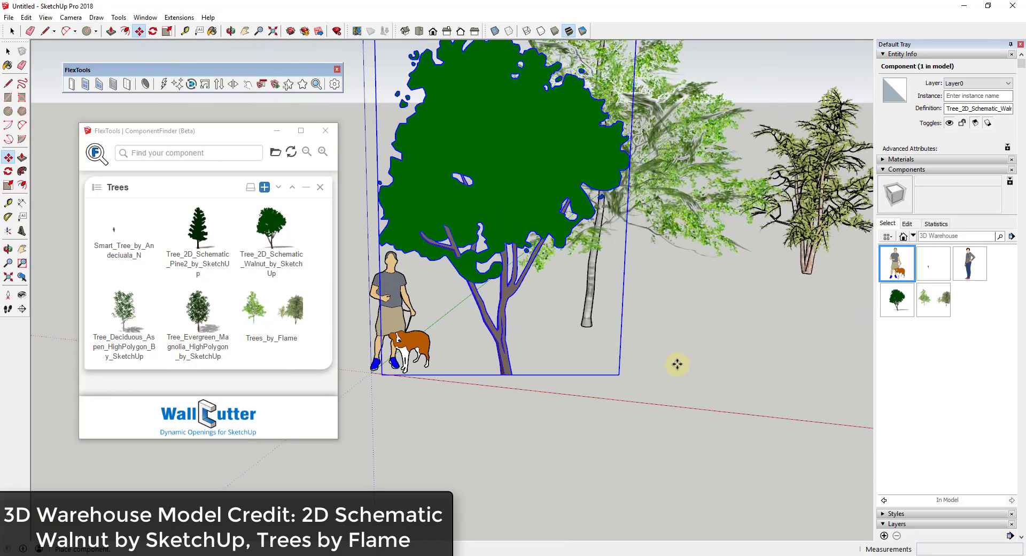
left_click(781, 416)
scroll(703, 408, "down", 3)
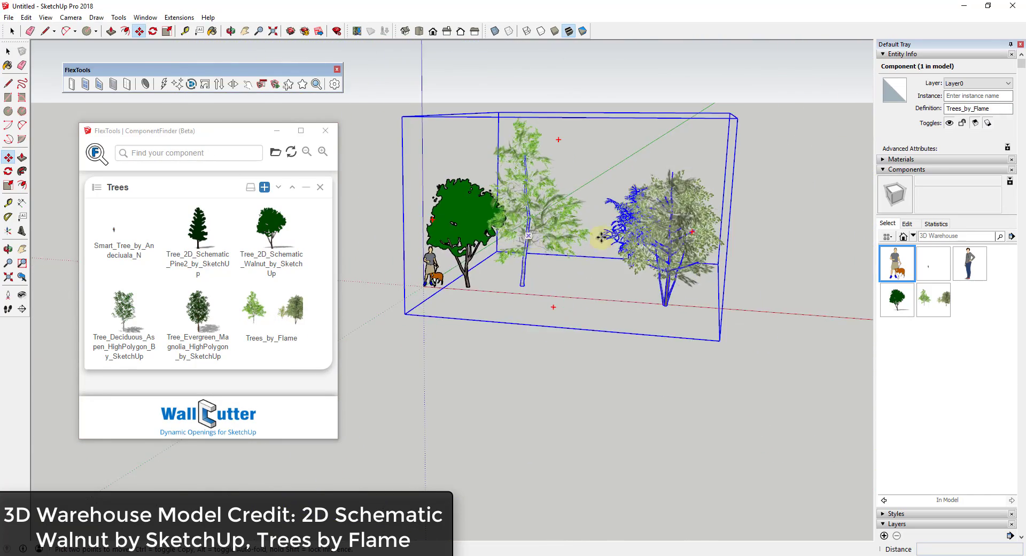
scroll(620, 161, "up", 3)
scroll(399, 168, "up", 1)
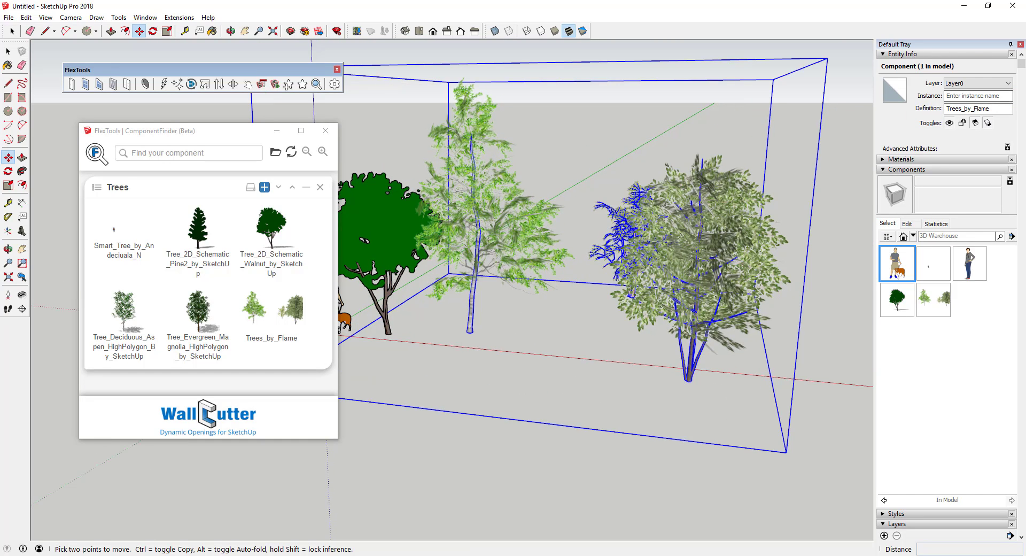
left_click(111, 188)
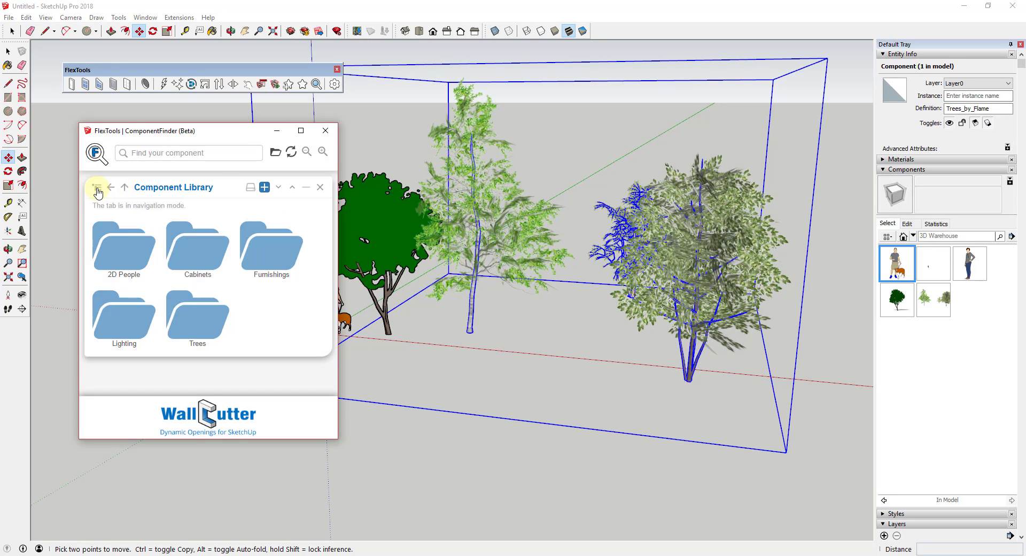
- Compare flat-list and folder views of the Component Library, ending in folder mode
left_click(97, 188)
left_click(96, 189)
left_click(98, 189)
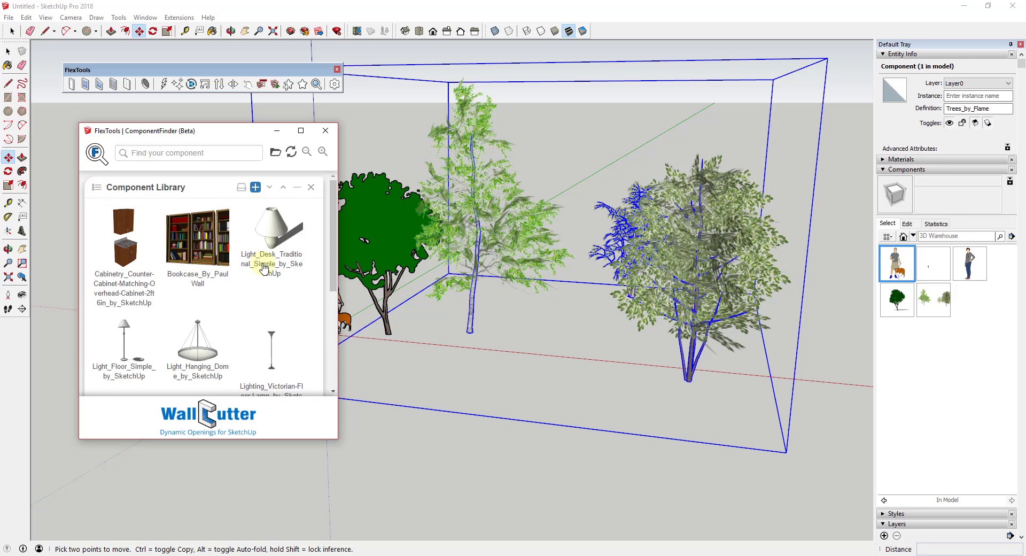
scroll(265, 270, "down", 3)
scroll(237, 243, "up", 3)
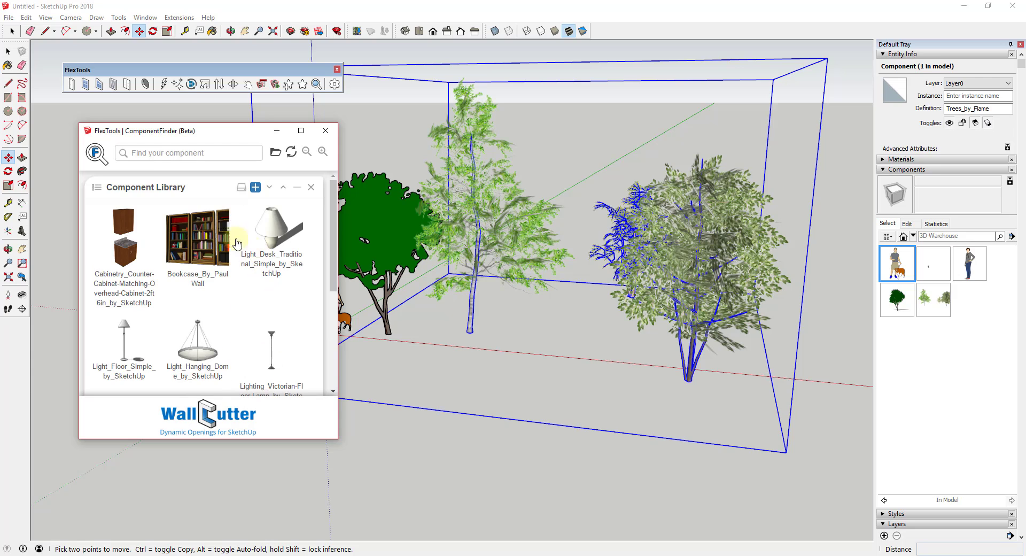
left_click(96, 187)
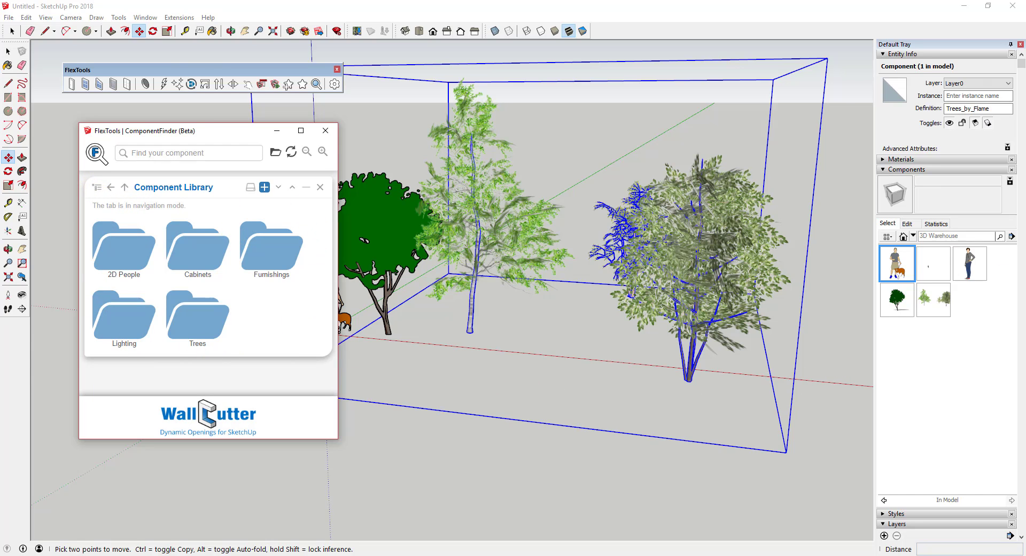
- Shrink the Component Library folder icons so they fit in one row
left_click(322, 152)
left_click(322, 153)
left_click(308, 159)
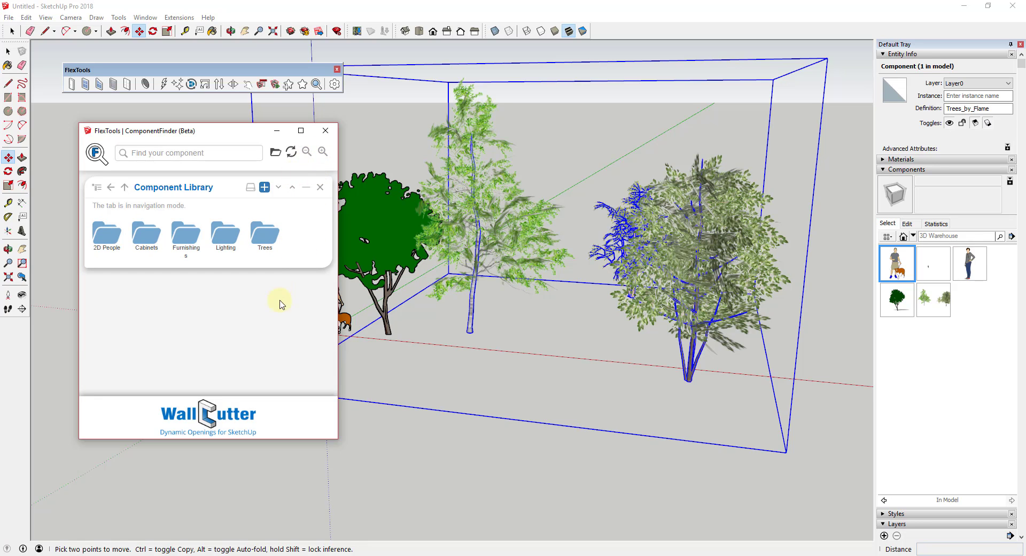
- Add the PlaceMaker-Building-Bundle-v1.0.0 folder from Models and browse it by folder
left_click(274, 154)
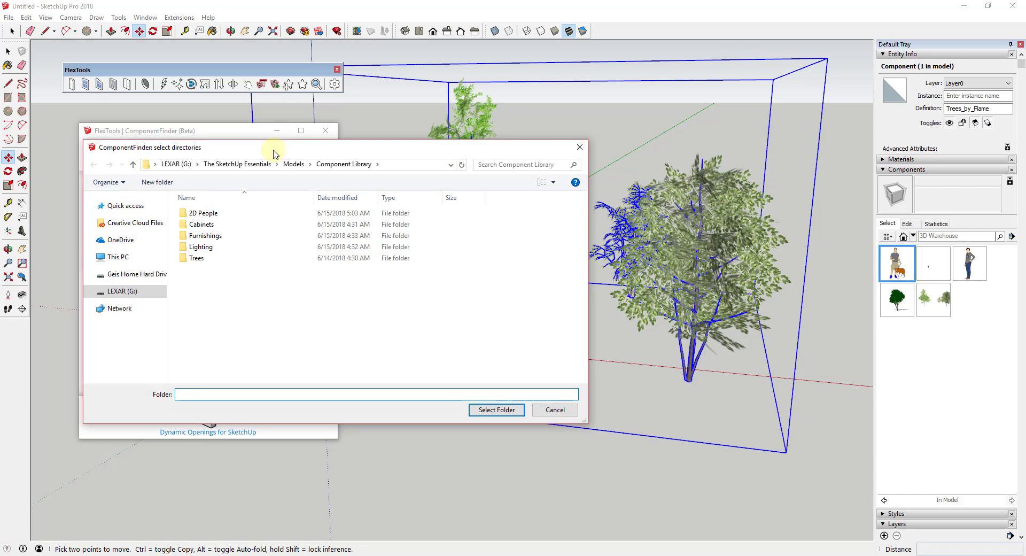
left_click(294, 166)
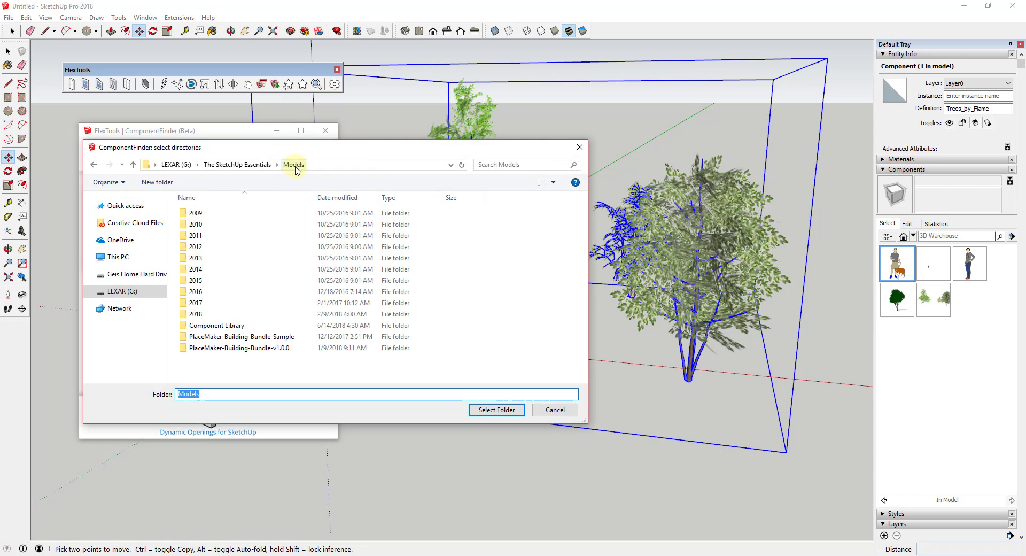
left_click(259, 347)
left_click(498, 410)
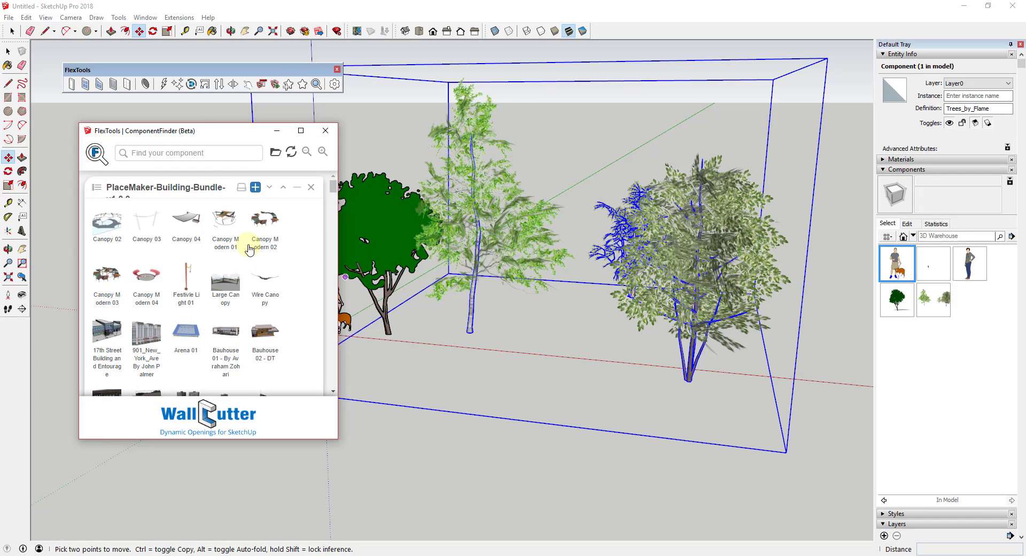
mouse_move(332, 187)
left_mouse_down()
mouse_move(331, 262)
mouse_move(332, 184)
left_mouse_up()
left_click(96, 188)
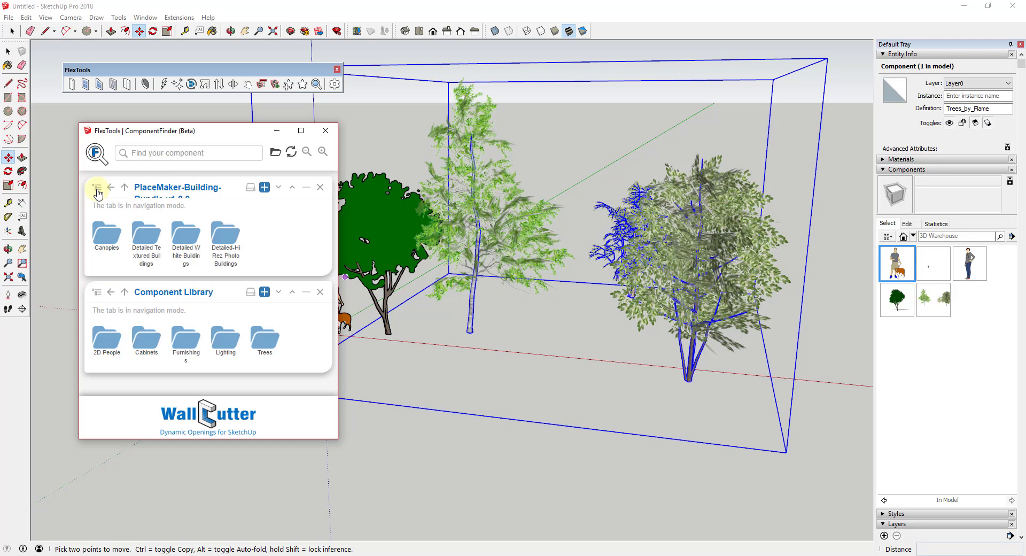
left_click(162, 160)
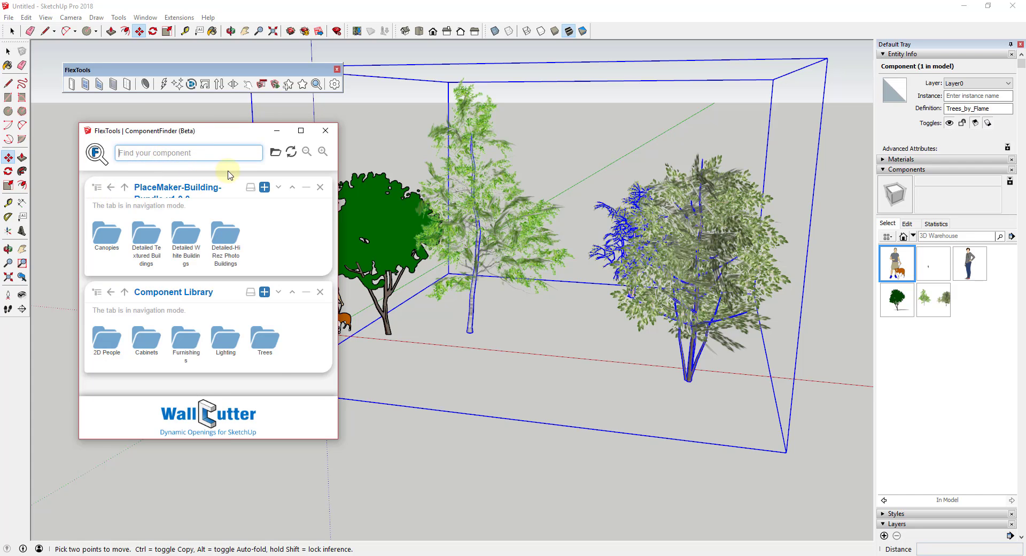
- Search 'tree' and show both sections' matches as thumbnails
type("tree")
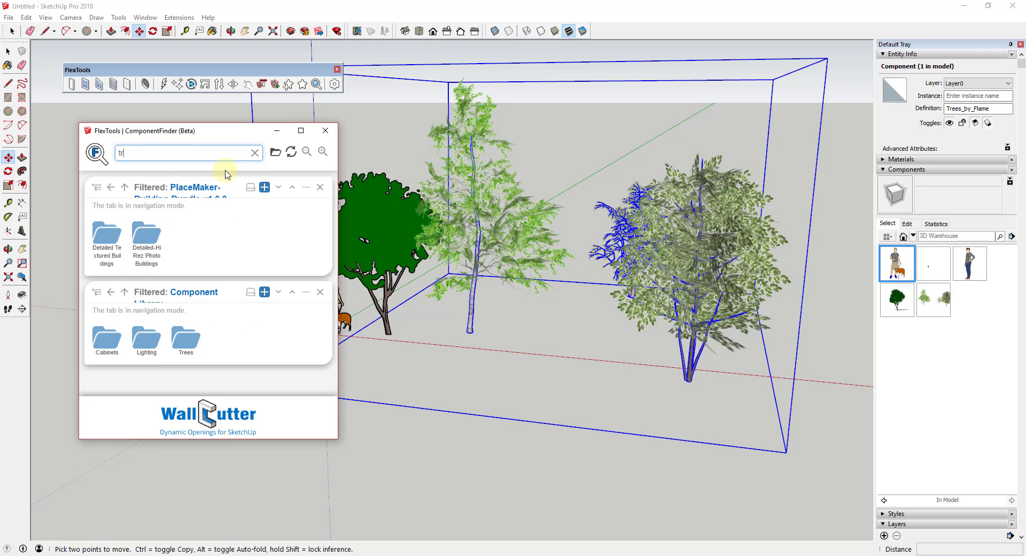
left_click(98, 188)
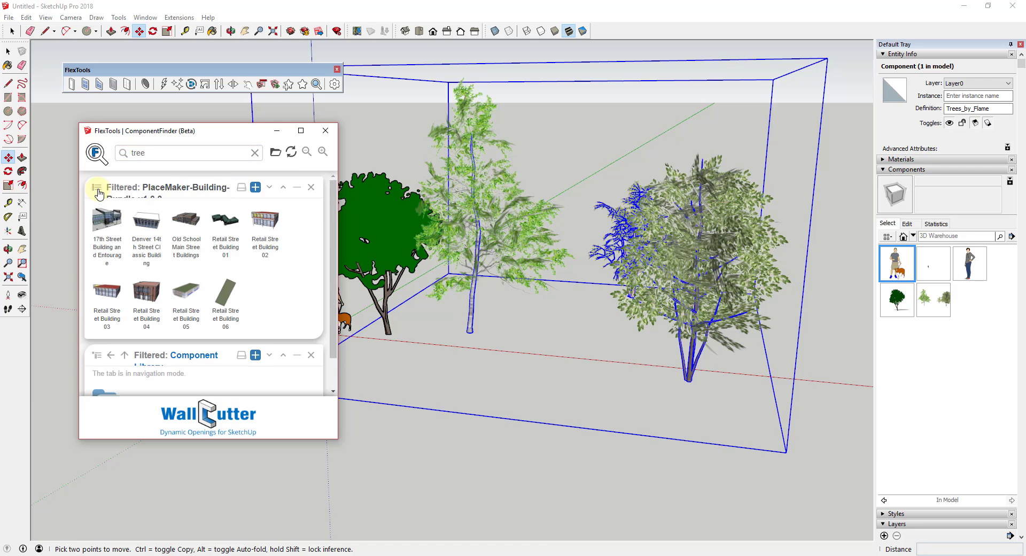
left_click(97, 357)
scroll(186, 257, "down", 3)
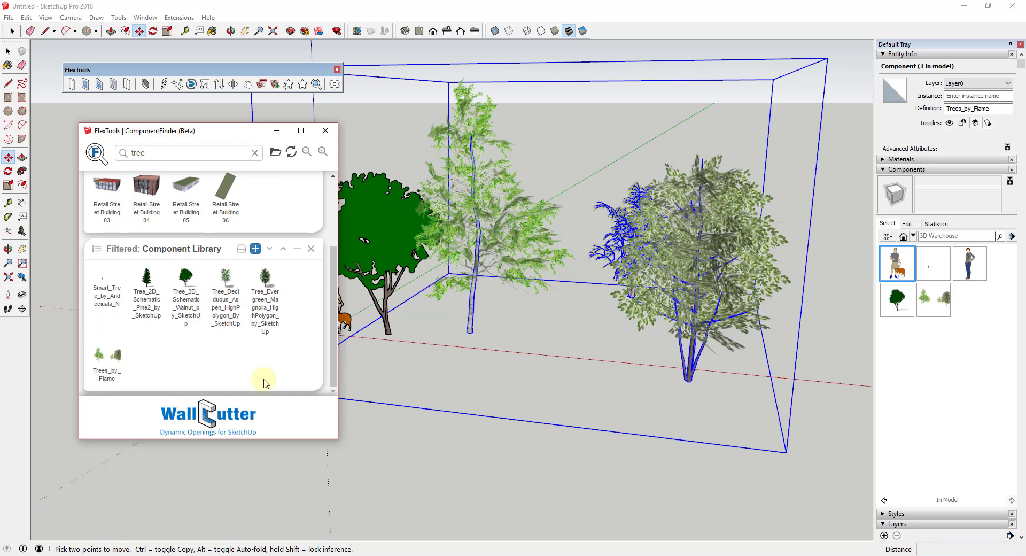
- Resize the tree thumbnails, then open the Component Library folder in Explorer and move it aside
left_click(322, 153)
scroll(208, 235, "down", 5)
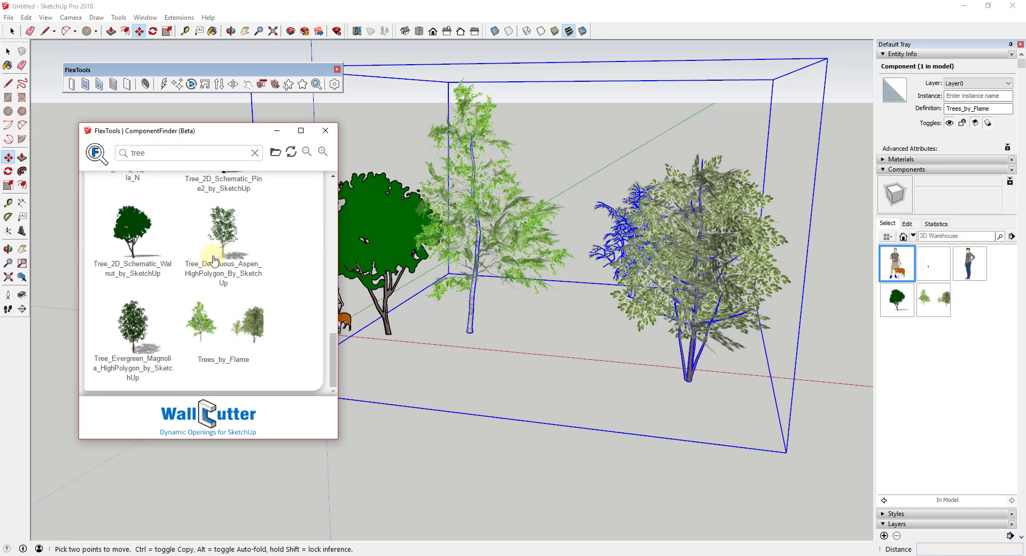
scroll(213, 262, "up", 6)
scroll(214, 268, "down", 4)
scroll(213, 272, "up", 2)
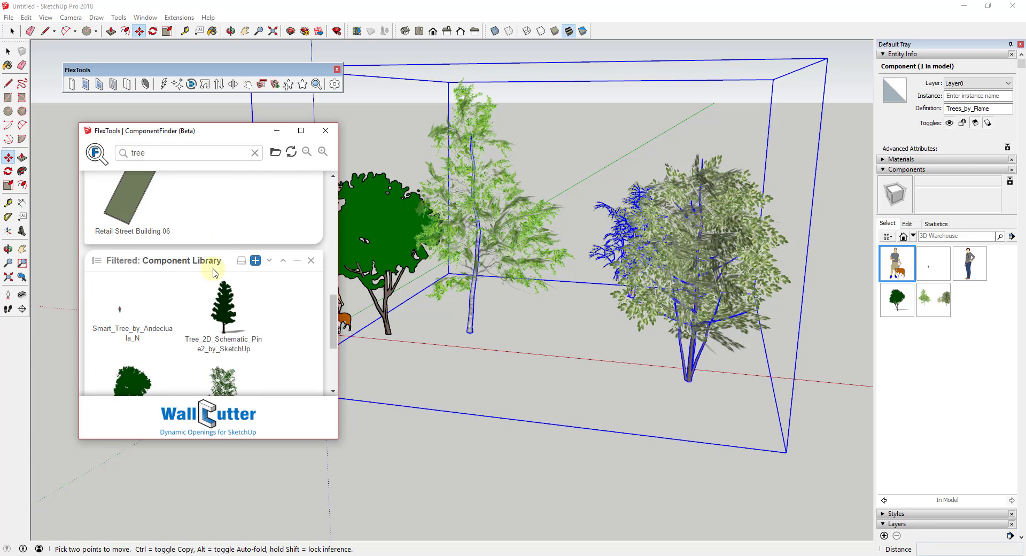
left_click(306, 152)
left_click(306, 152)
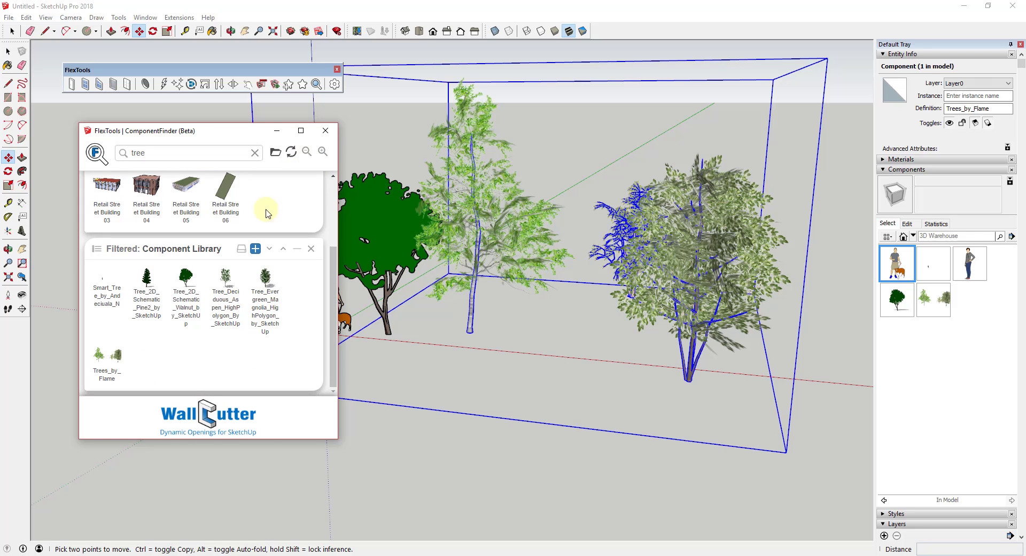
left_click(242, 249)
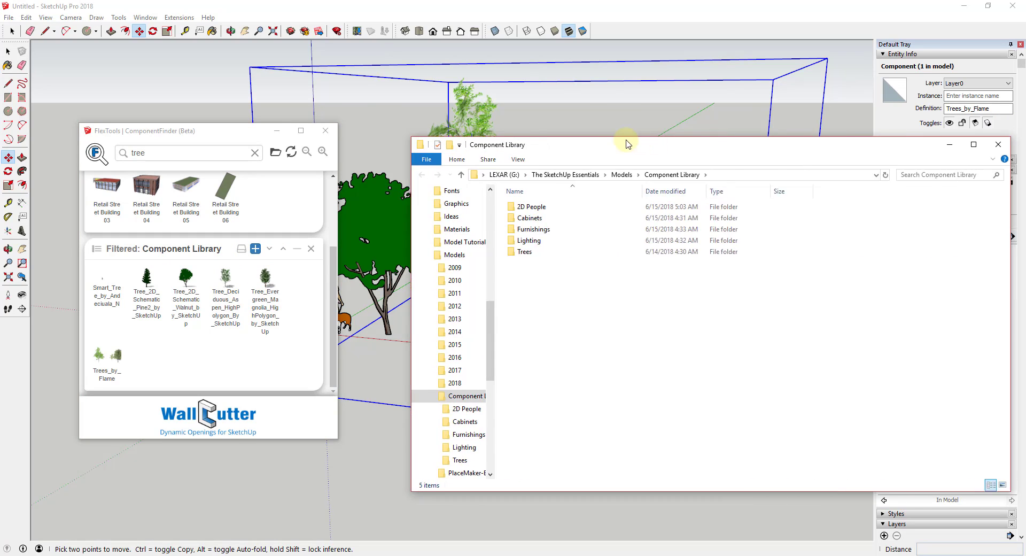
left_click_drag(623, 142, 570, 146)
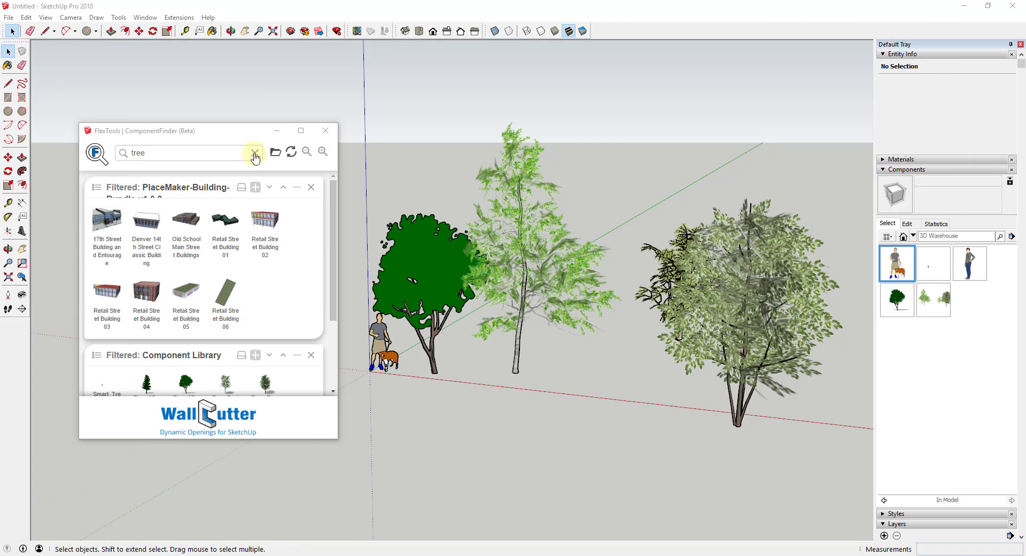
- Clear the tree search and collapse the PlaceMaker and Component Library sections
left_click(255, 153)
left_click(102, 268)
left_click(298, 267)
left_click(298, 294)
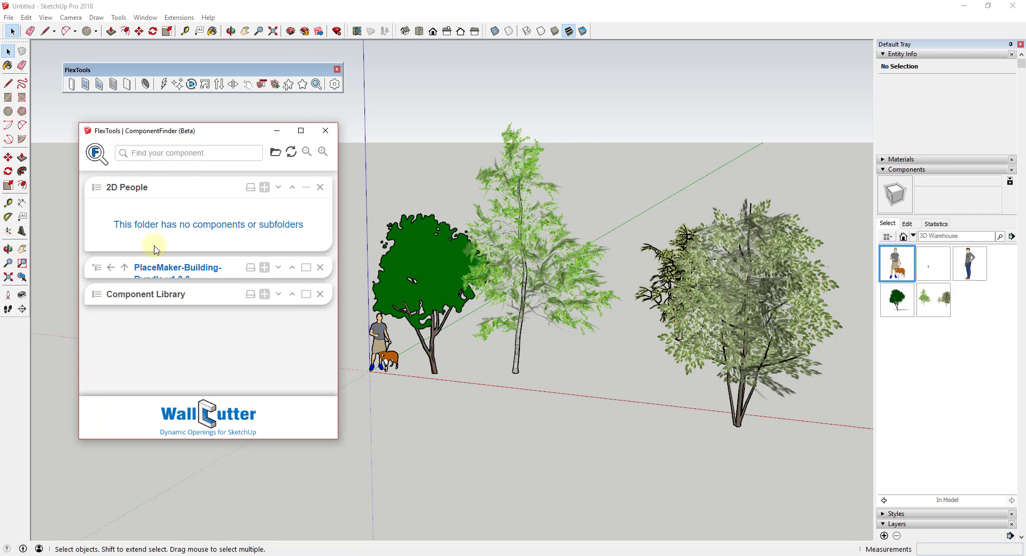
- Save the person-with-dog figure as a component in the 2D People folder
left_click(383, 340)
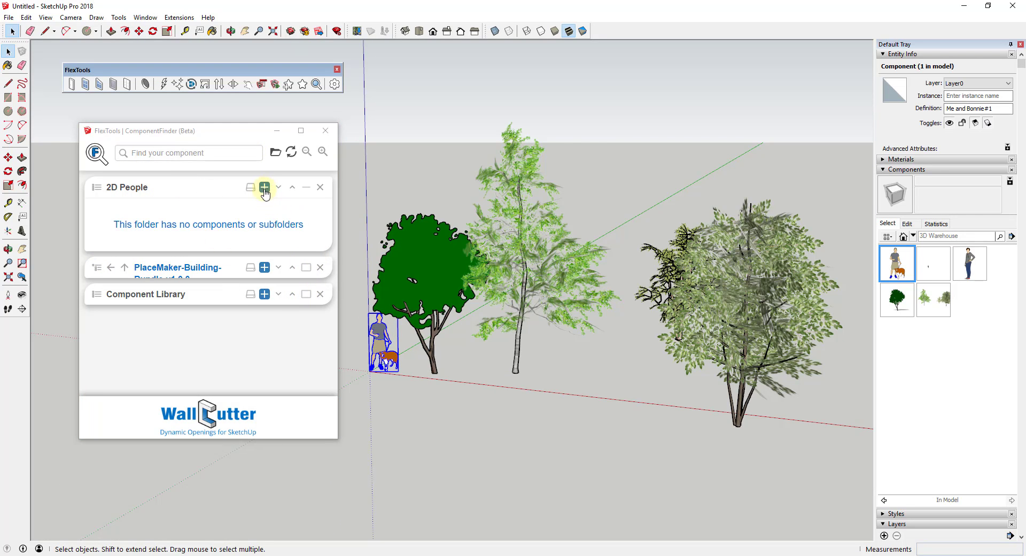
left_click(264, 187)
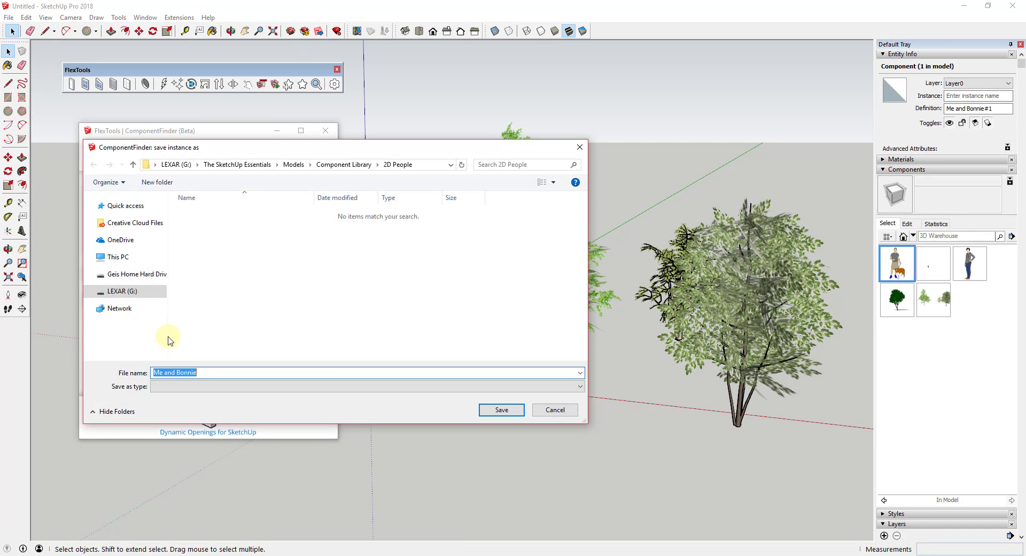
left_click(489, 410)
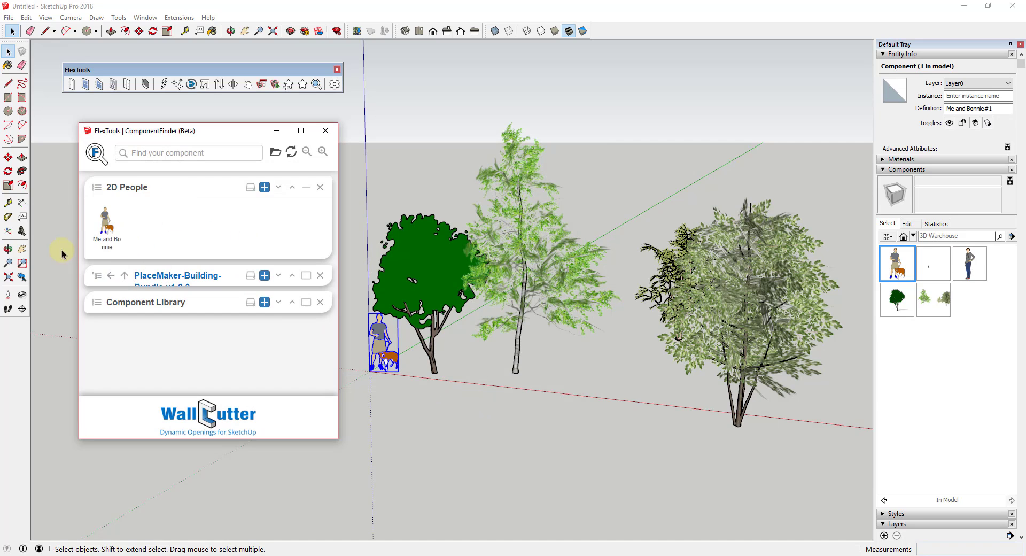
- Place a second copy of the figure and move the Component Library section up
left_click(102, 234)
left_click(581, 394)
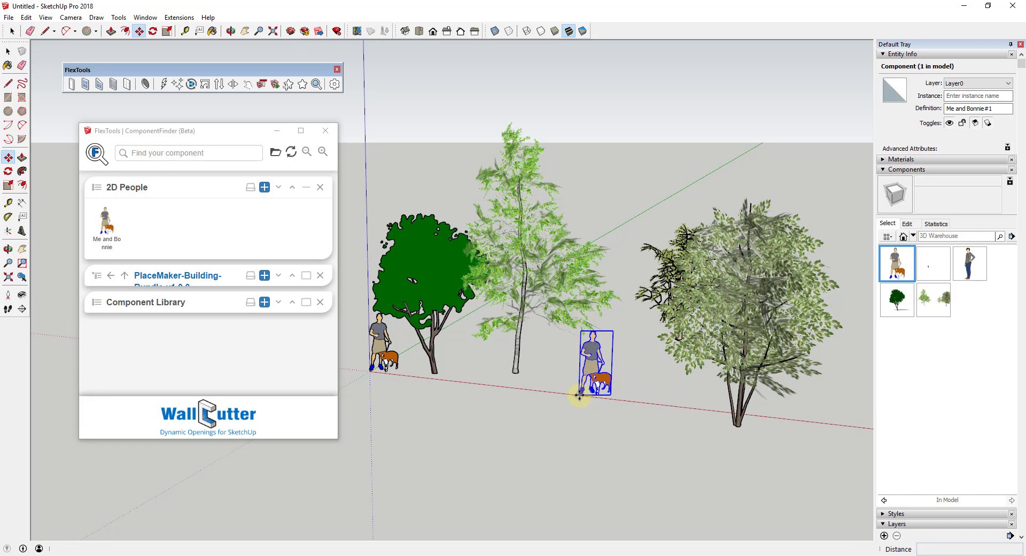
left_click(292, 303)
- Move Component Library above 2D People, drop 2D People below PlaceMaker, and maximize Component Library
left_click(292, 276)
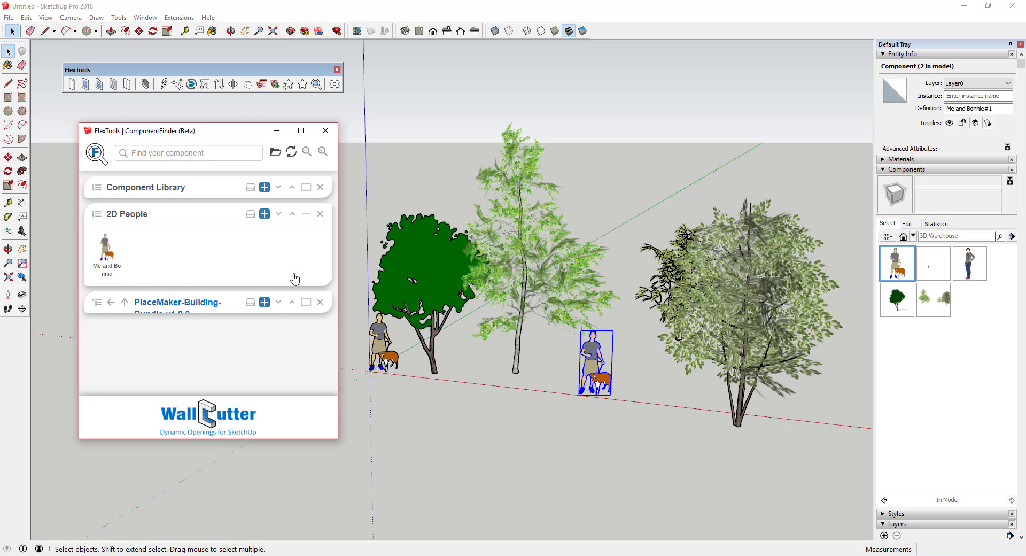
left_click(307, 216)
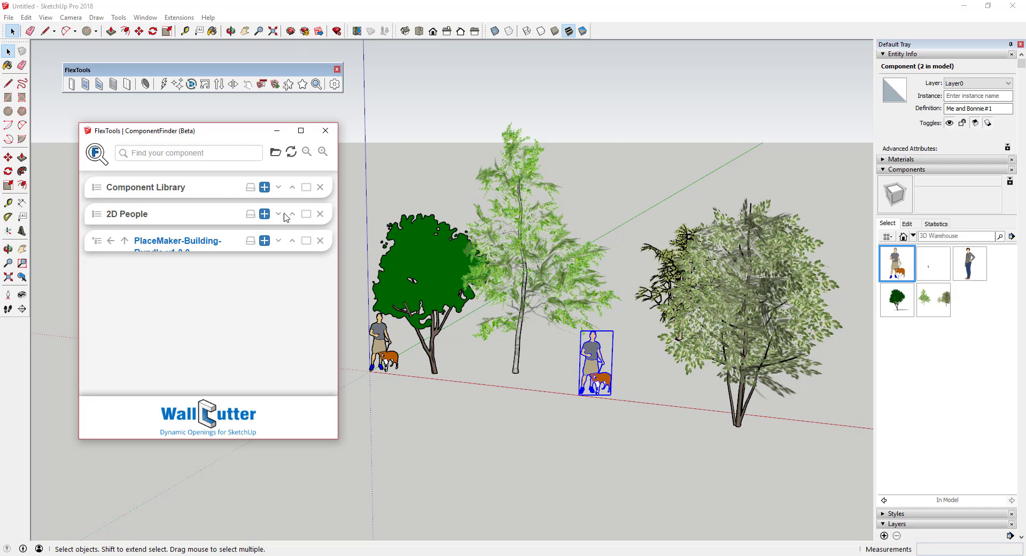
left_click(279, 215)
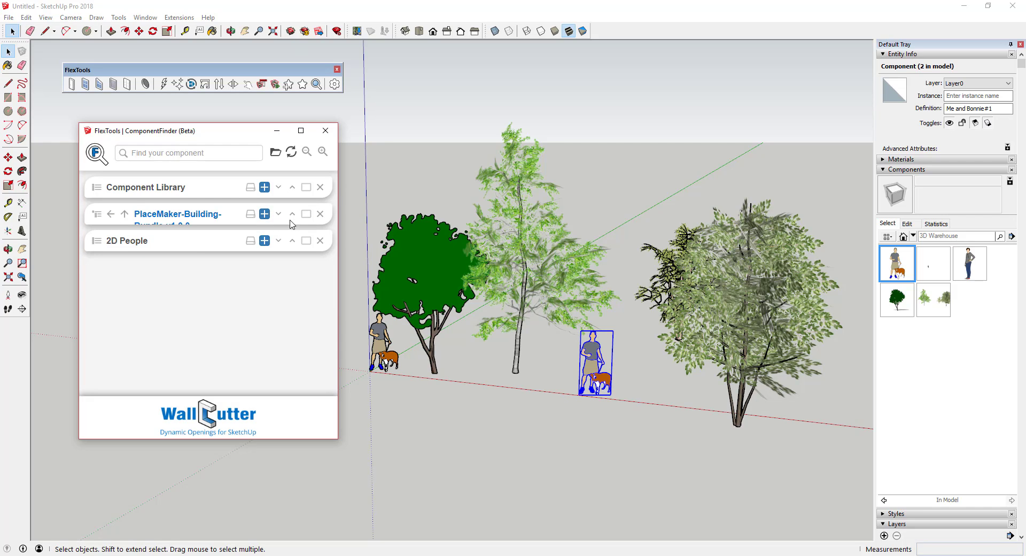
left_click(307, 188)
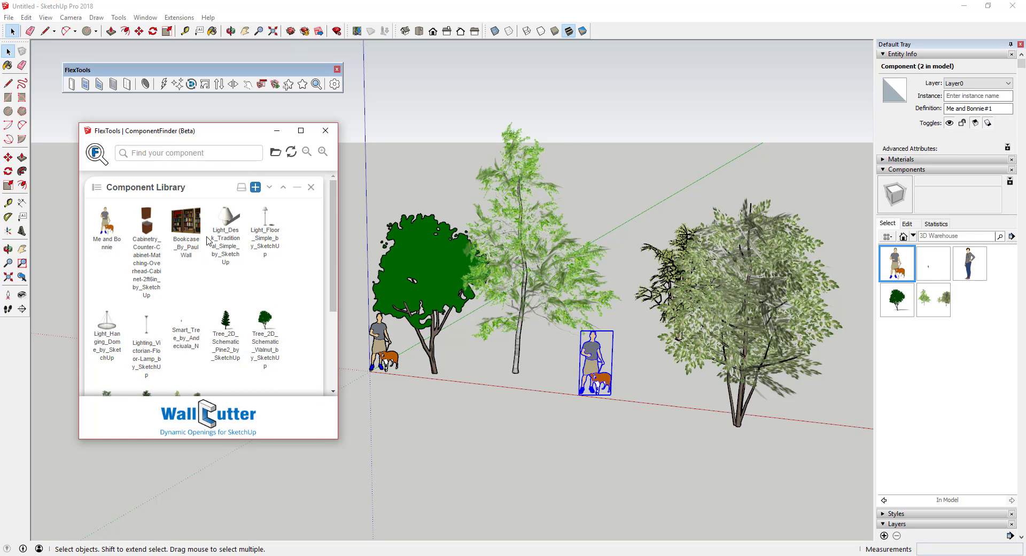
scroll(207, 245, "down", 3)
- Expand PlaceMaker and 2D People, close 2D People, and show Component Library as flat thumbnails
left_click(297, 355)
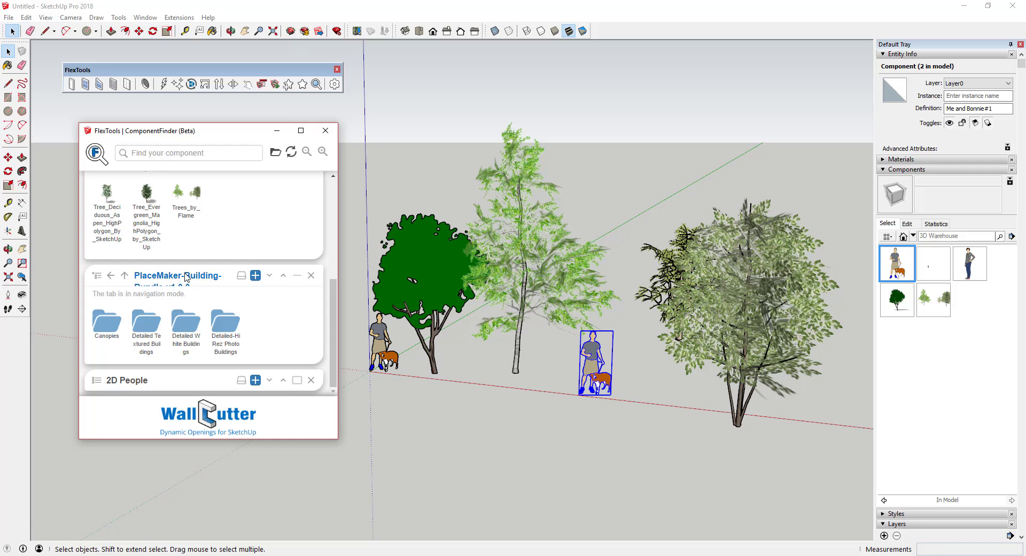
left_click(297, 381)
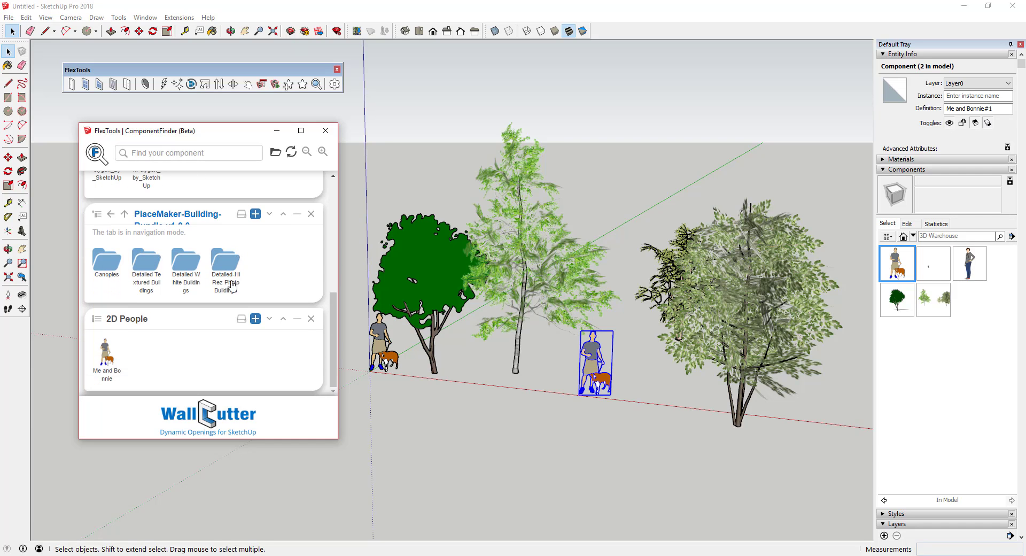
left_click(313, 320)
left_click(291, 297)
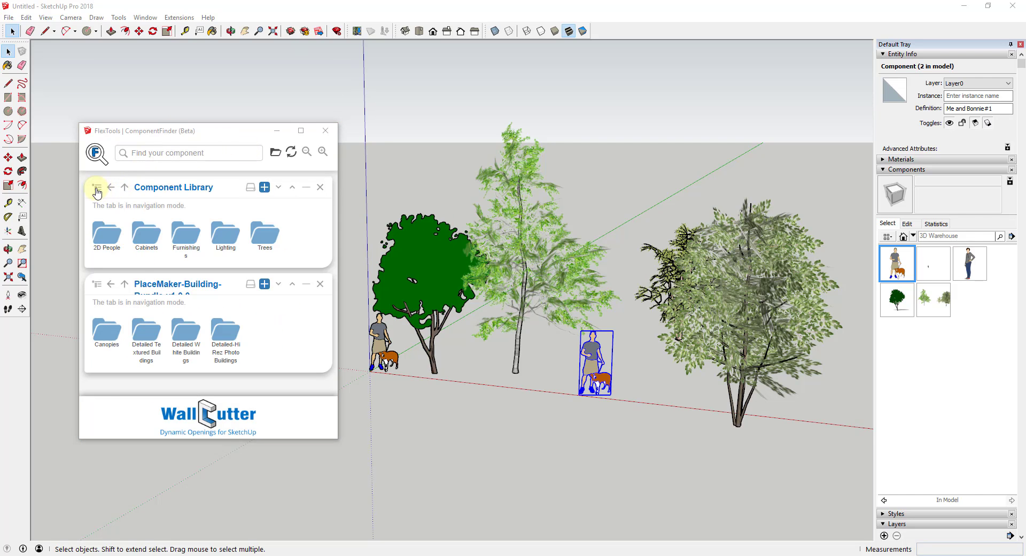
left_click(96, 189)
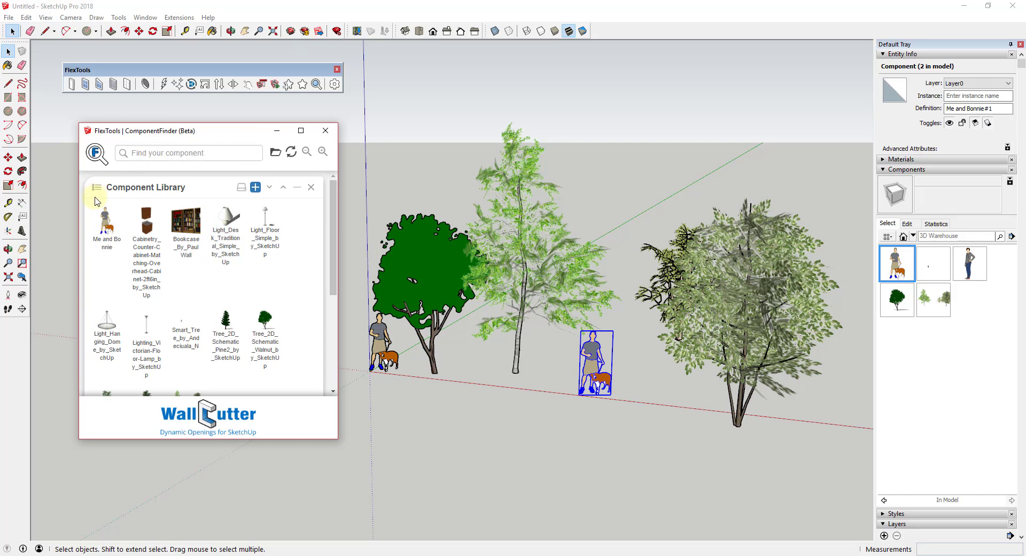
- Open the Cabinetry component's containing folder as a Cabinets section, then close it
right_click(148, 236)
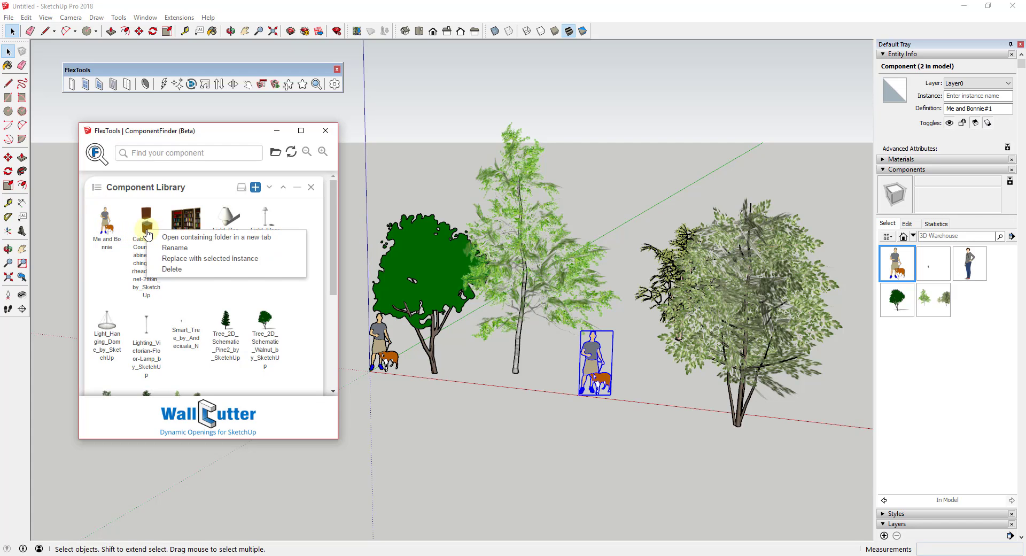
left_click(176, 237)
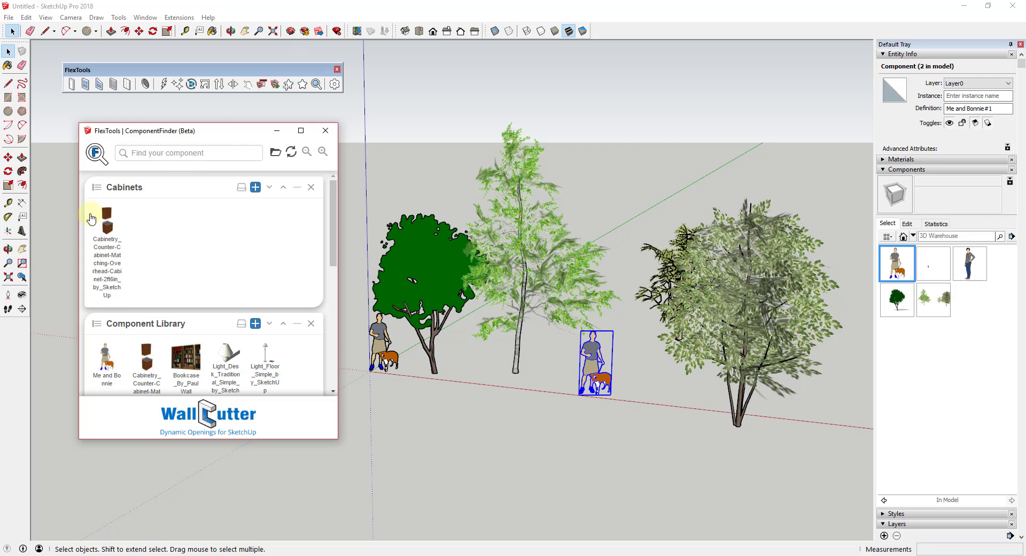
left_click(311, 186)
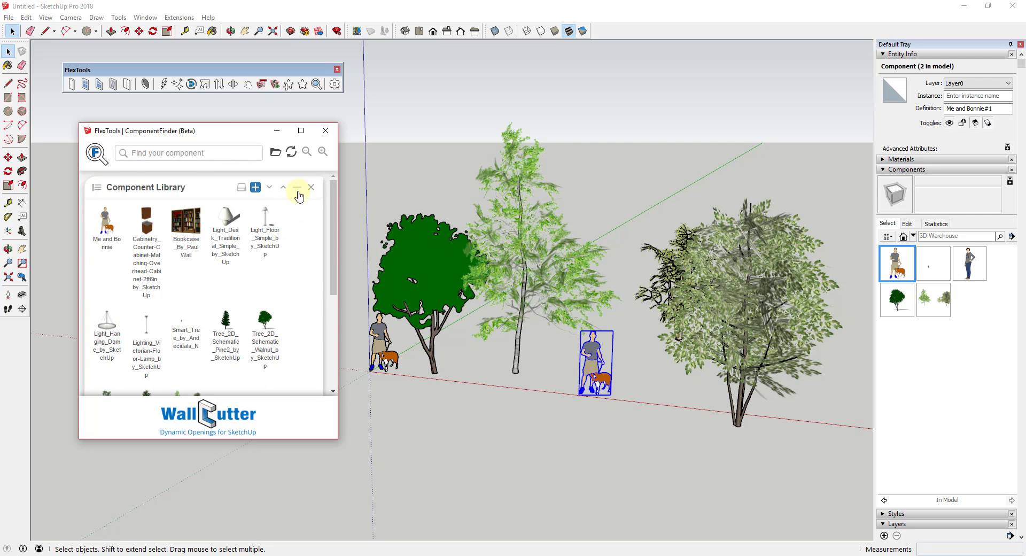
- Rename the Cabinetry component to Cabinetry_Counter-Cabinet_by_SketchUp by removing the overhead-cabinet part
right_click(149, 225)
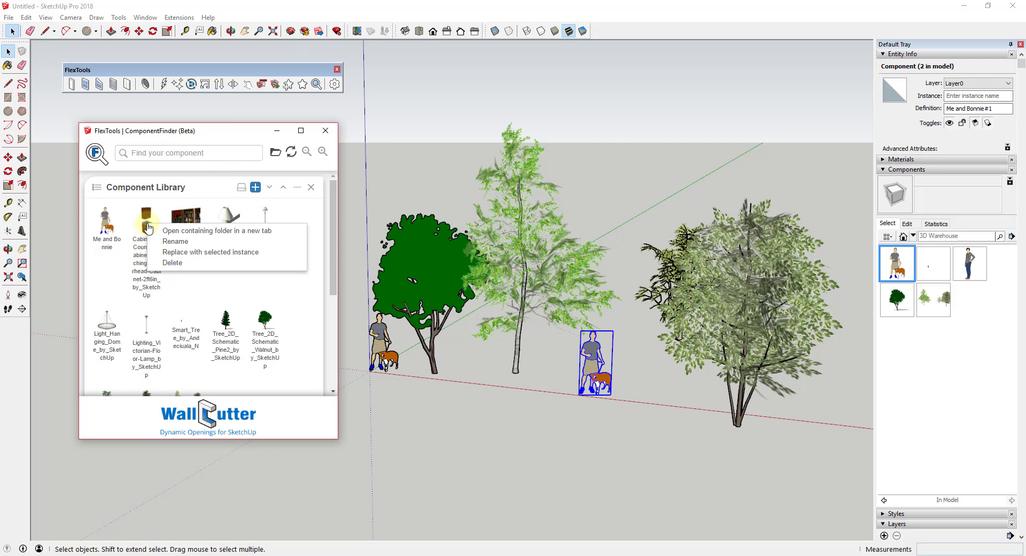
left_click(173, 241)
left_click_drag(214, 241, 333, 243)
key("Delete")
key("Return")
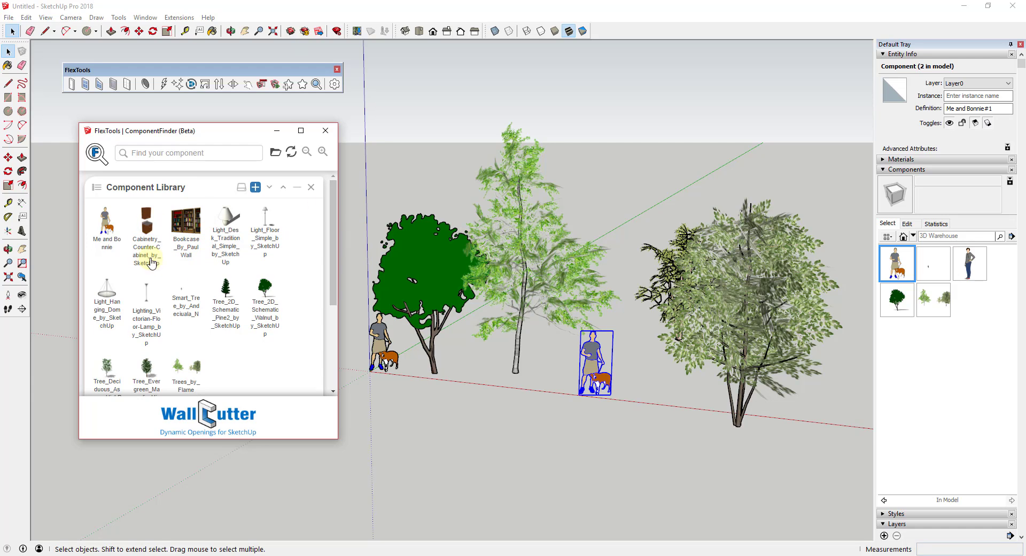
- Delete the person-with-dog component from the Component Library and confirm
right_click(148, 231)
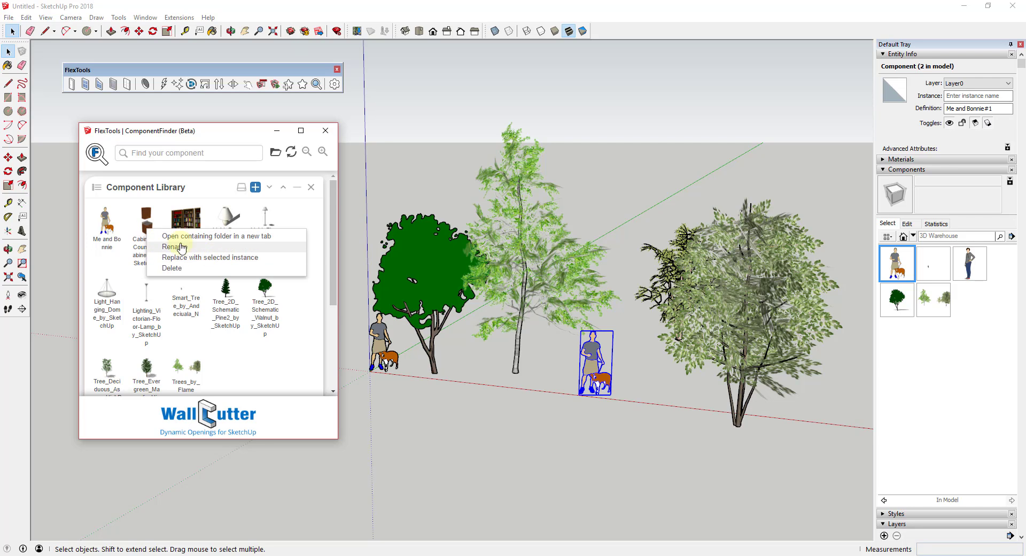
right_click(105, 223)
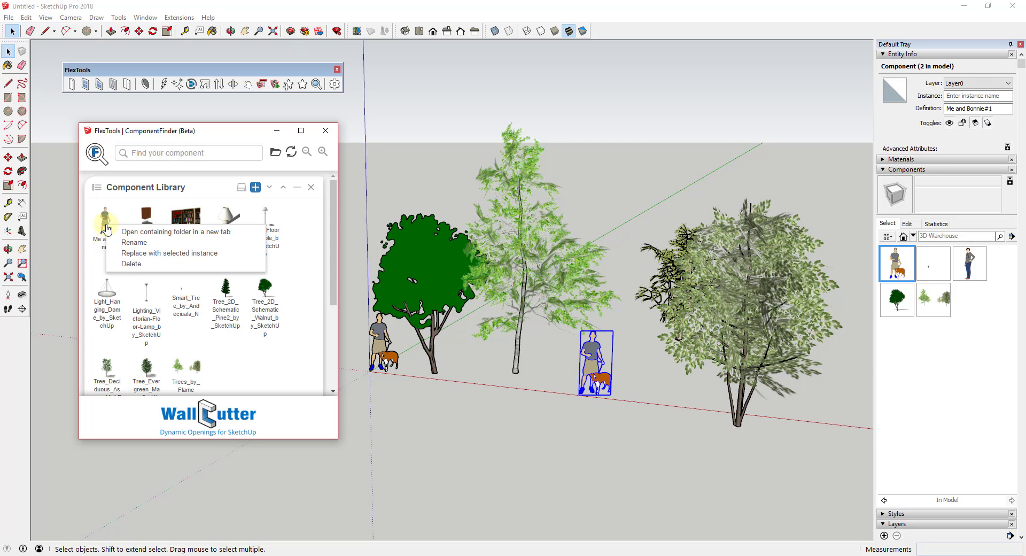
left_click(131, 263)
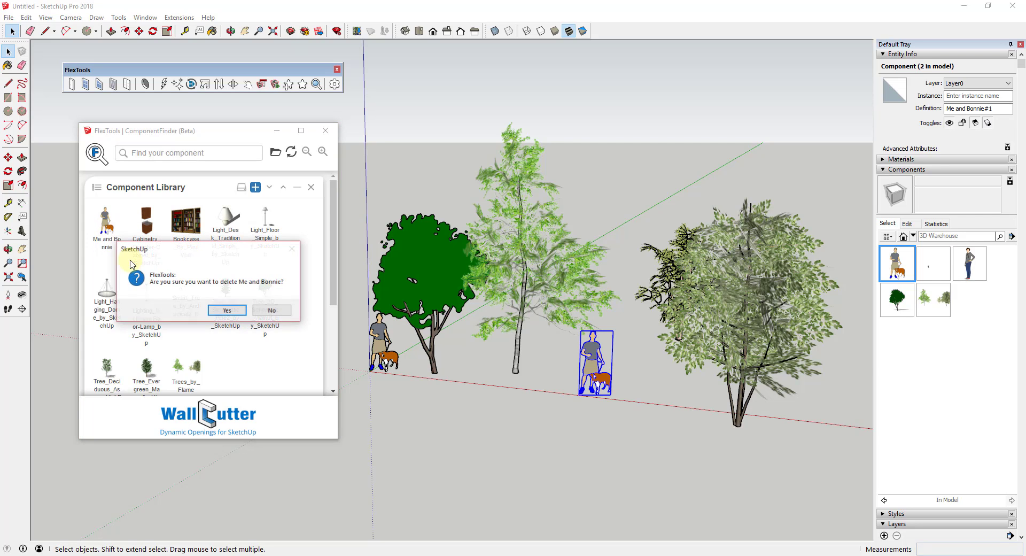
left_click(227, 310)
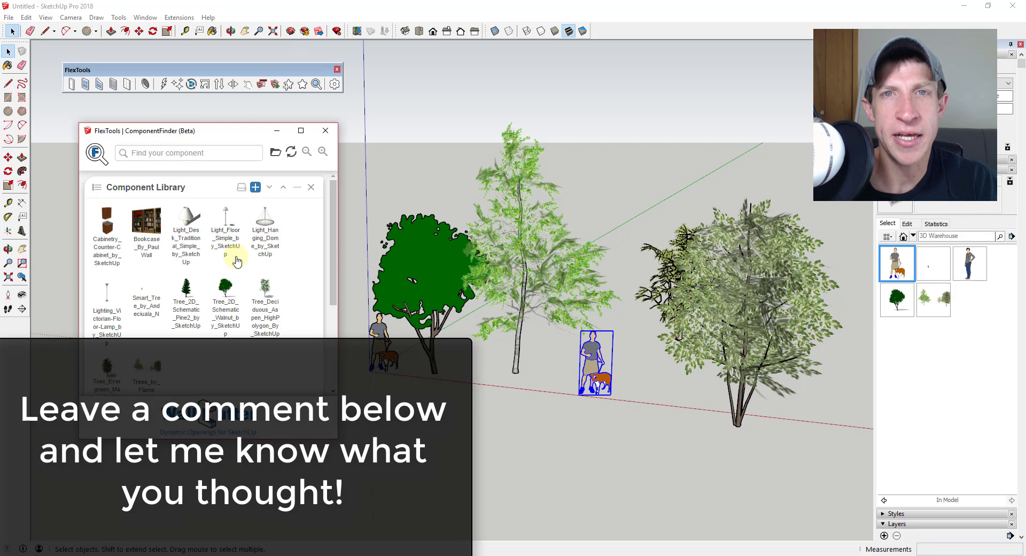